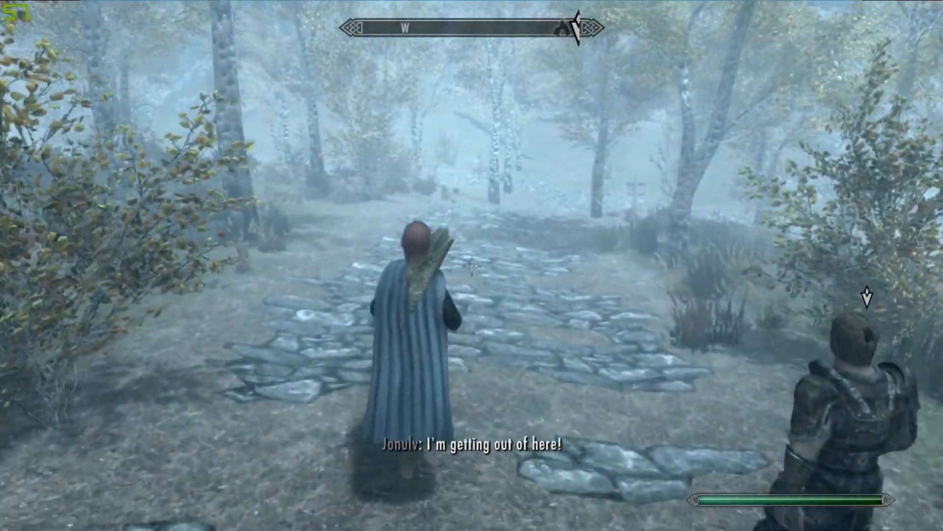
key(w)
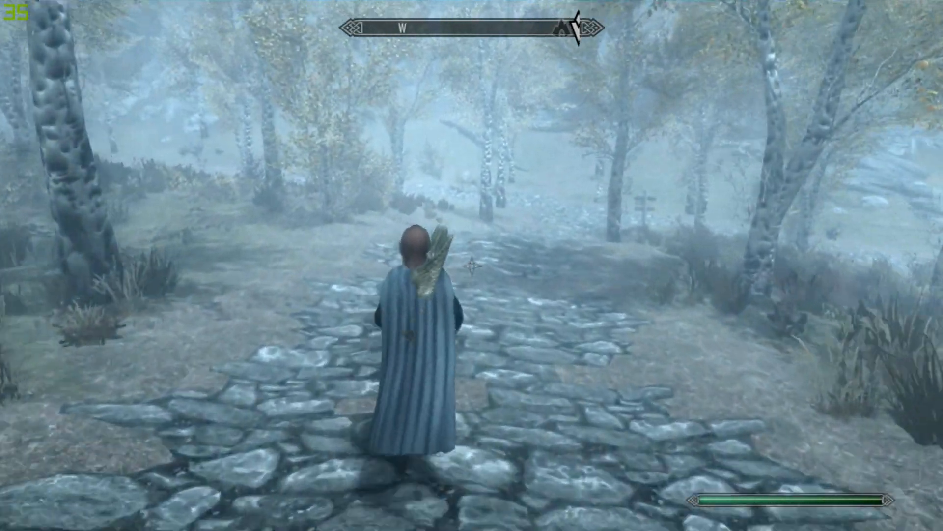
key(w)
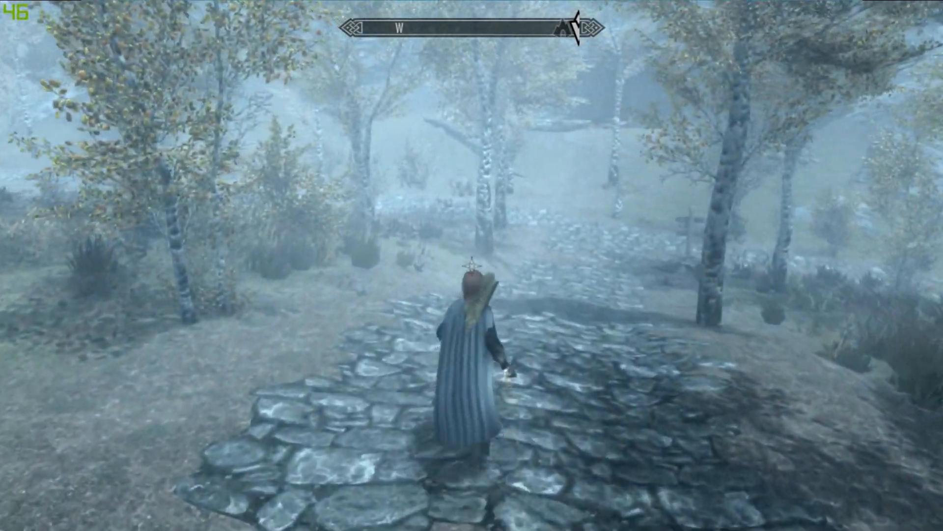
key(w)
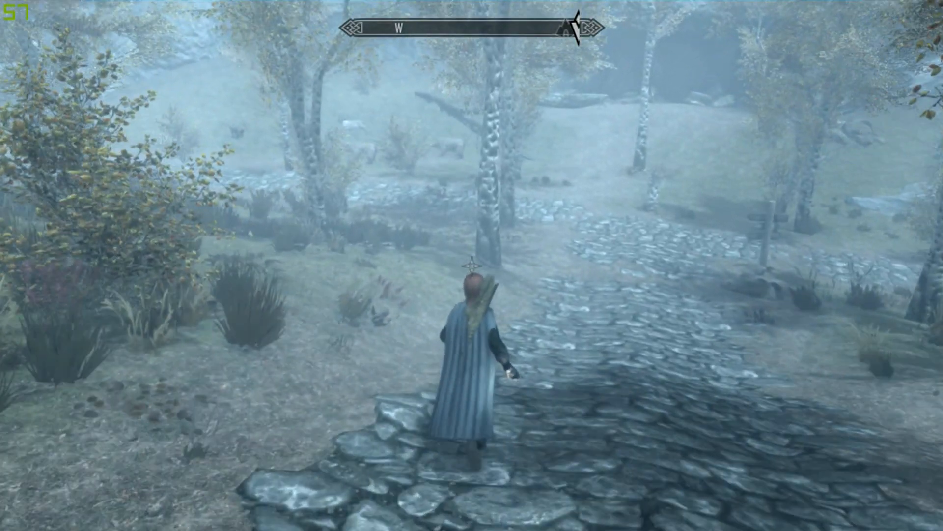
key(w)
key(F5)
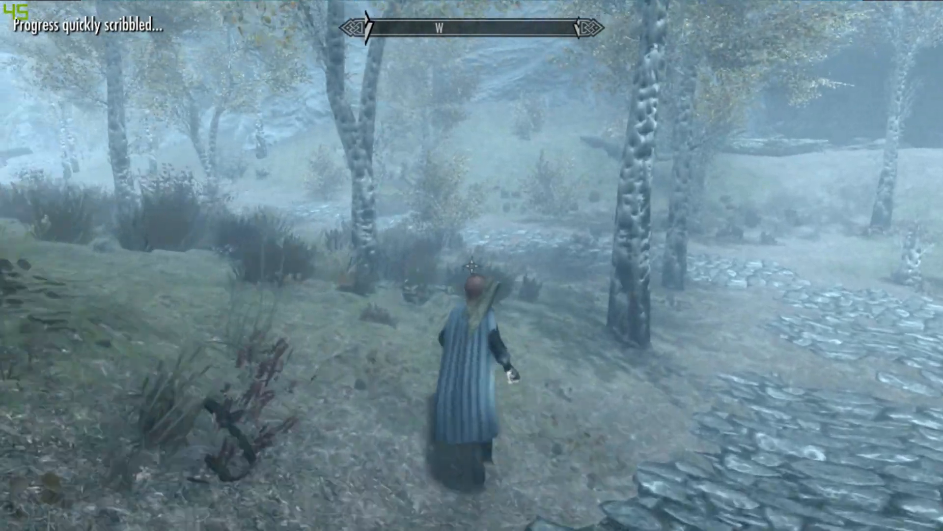
key(w)
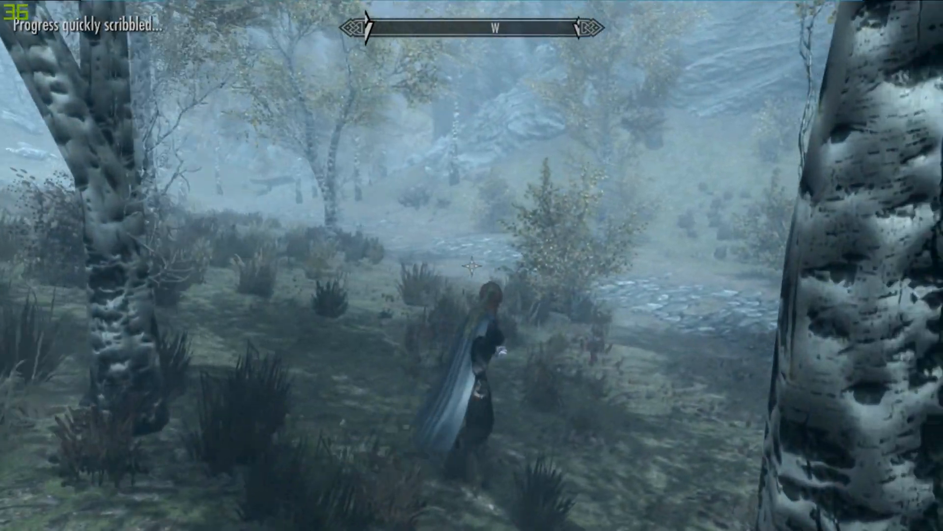
key(w)
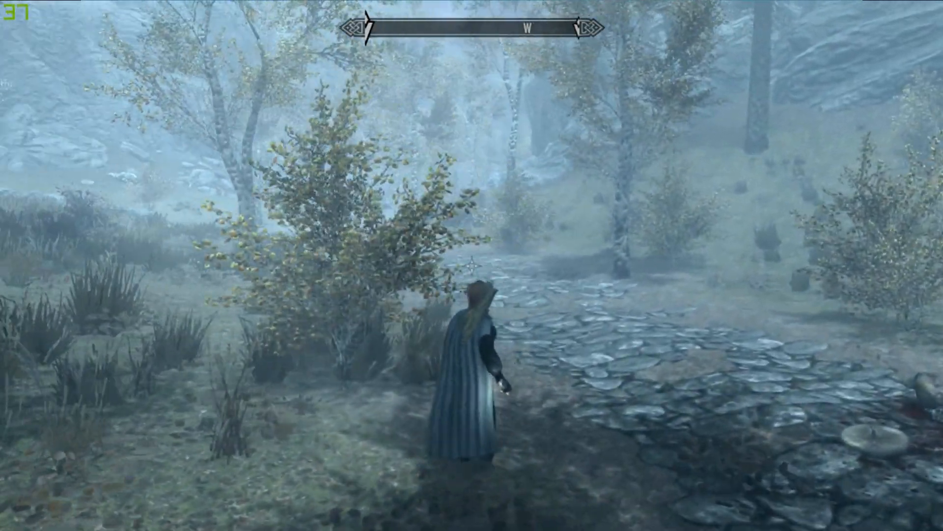
key(w)
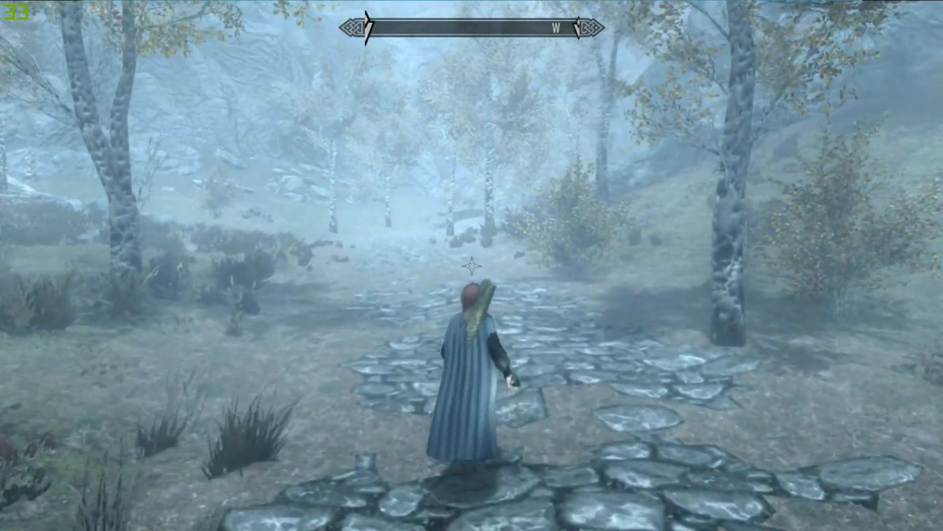
key(w)
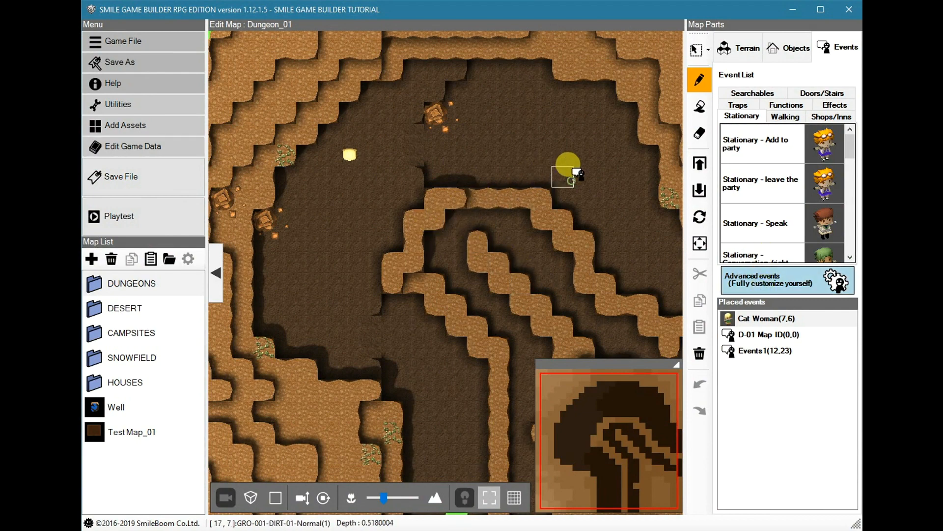
Create a blank event on the Dungeon_01 map and start a Display Text on Screen as Image panel in it
click(574, 170)
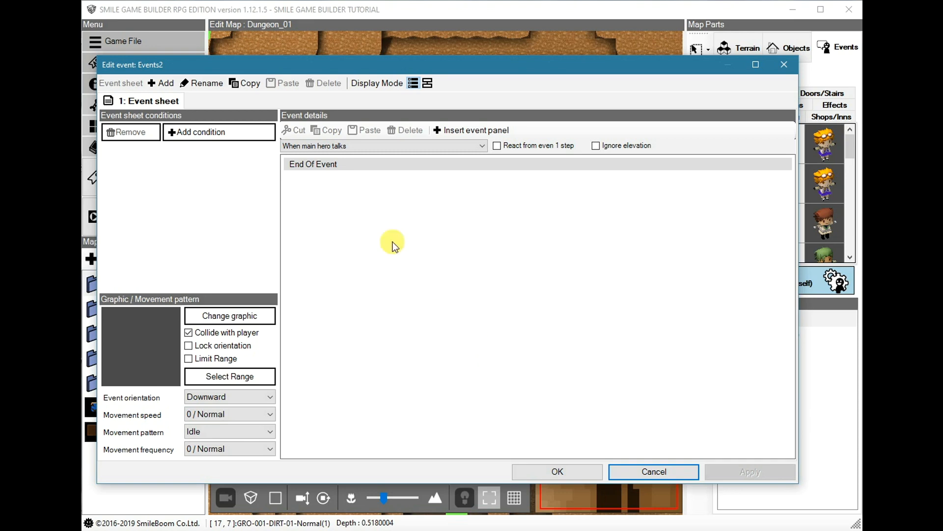
double_click(331, 164)
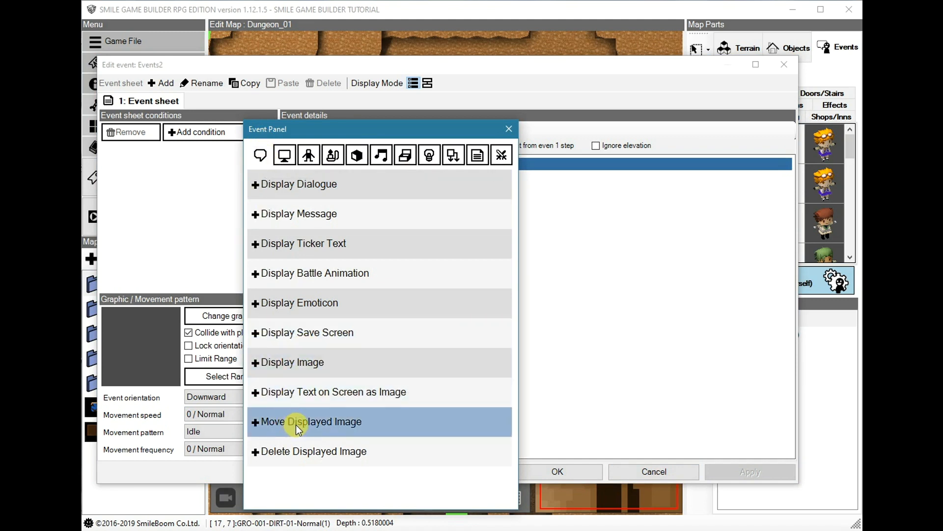
click(298, 397)
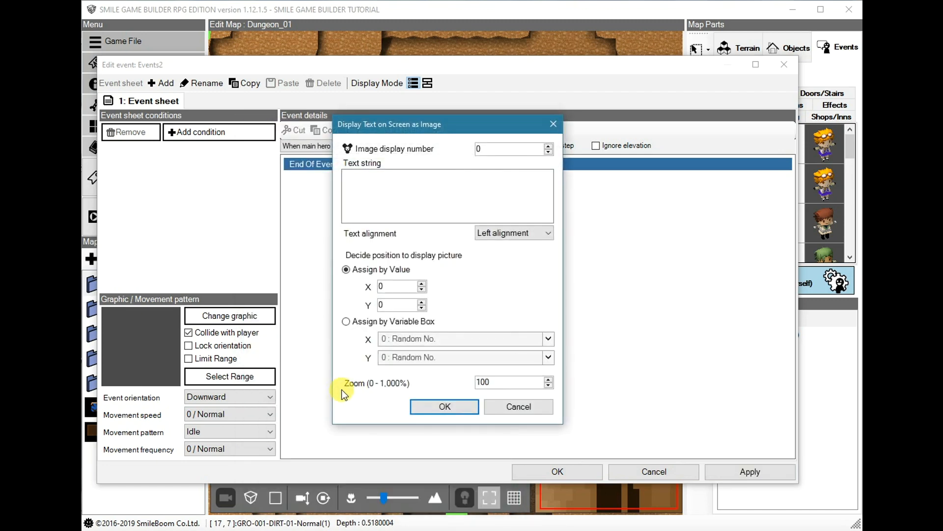
Try the control codes \w, \>, \! and \^ on separate lines of the text string, then discard the panel and its event
click(424, 199)
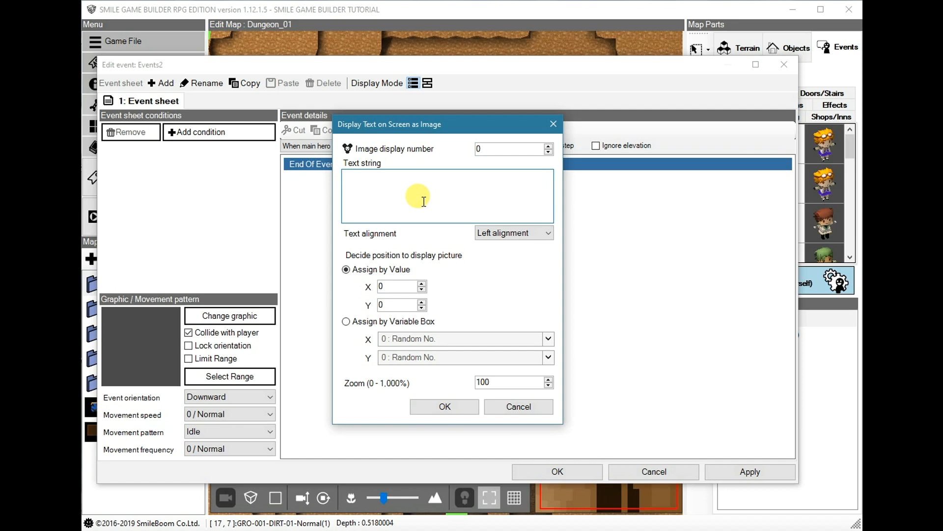
text(\w)
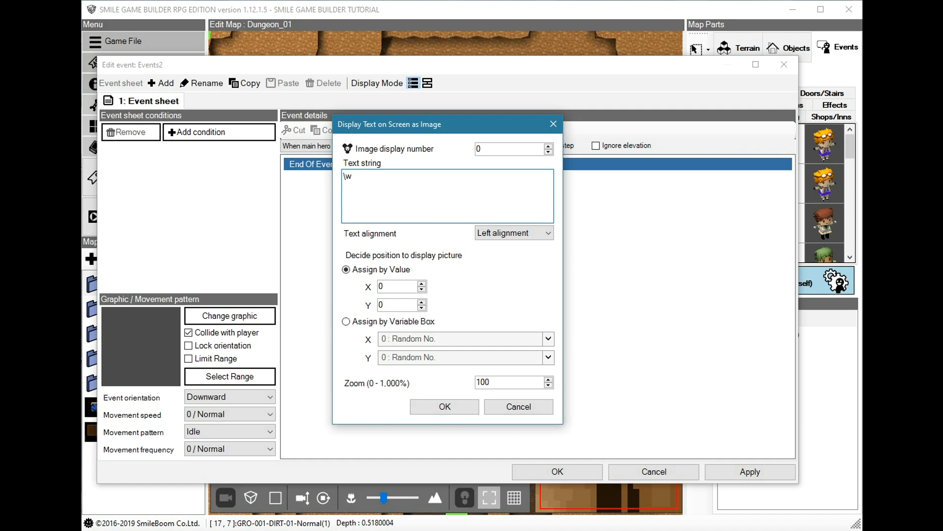
key(Return)
text(\>)
key(Return)
text(\!)
key(Return)
text(\^)
click(525, 405)
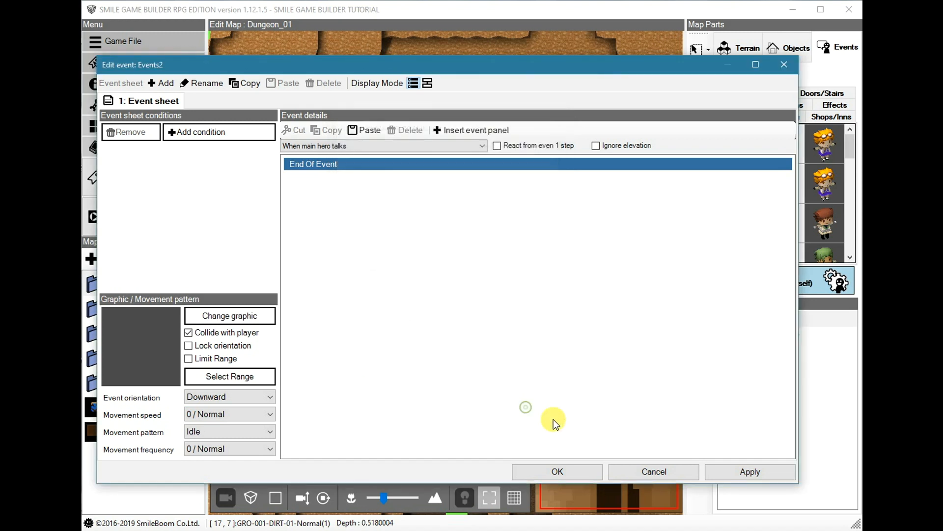
click(673, 473)
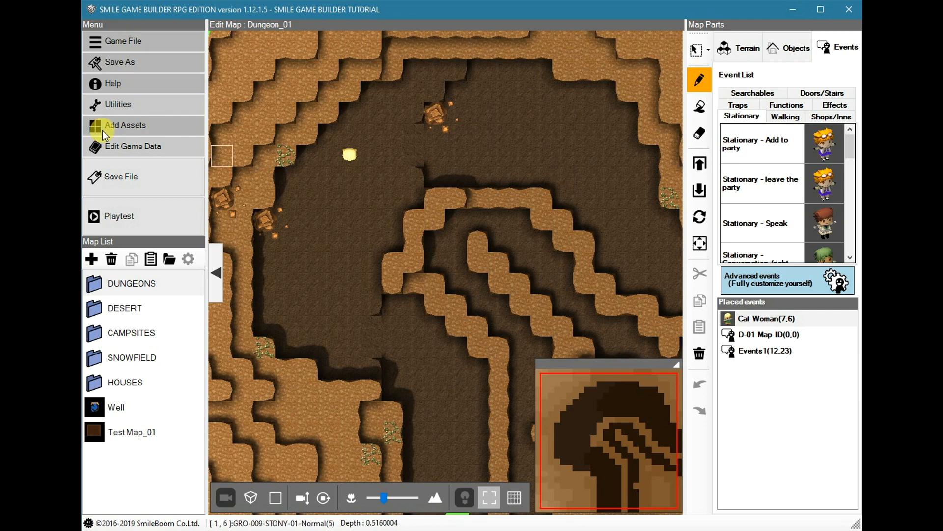
Open the Variables Setup common event in the game data and copy its OTHER note to the end of the event
click(137, 148)
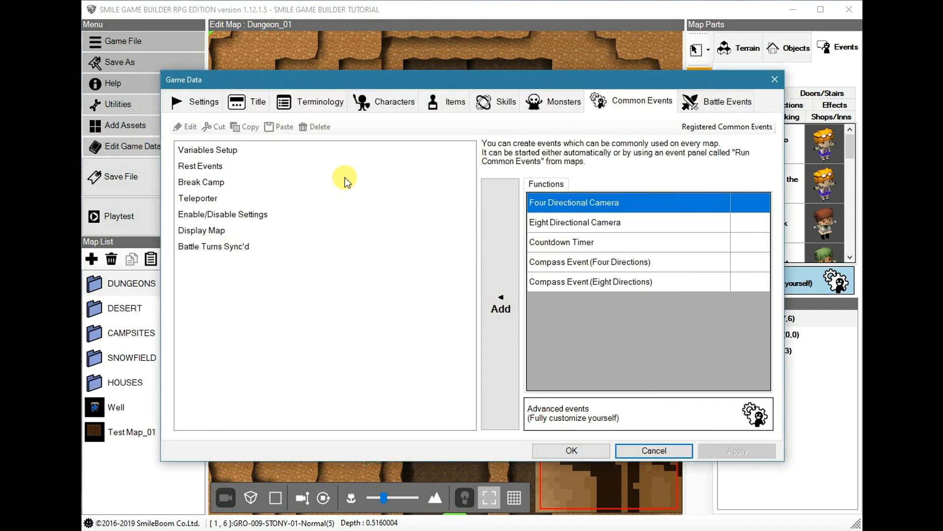
double_click(223, 151)
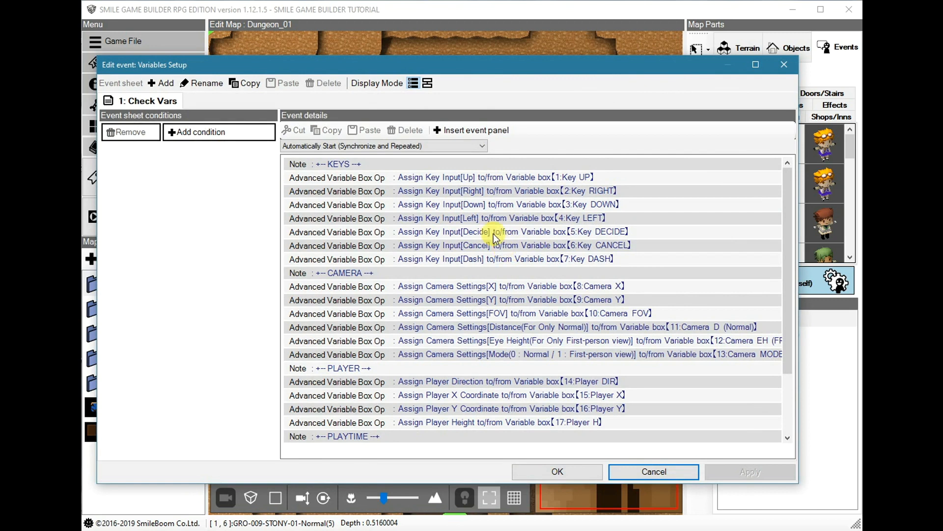
scroll(430, 168, down, 2)
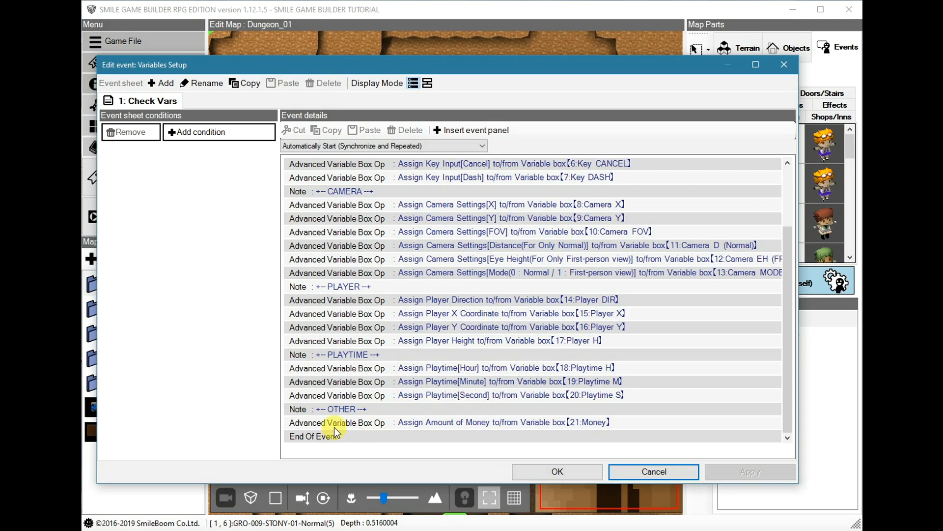
click(344, 409)
key(ctrl+c)
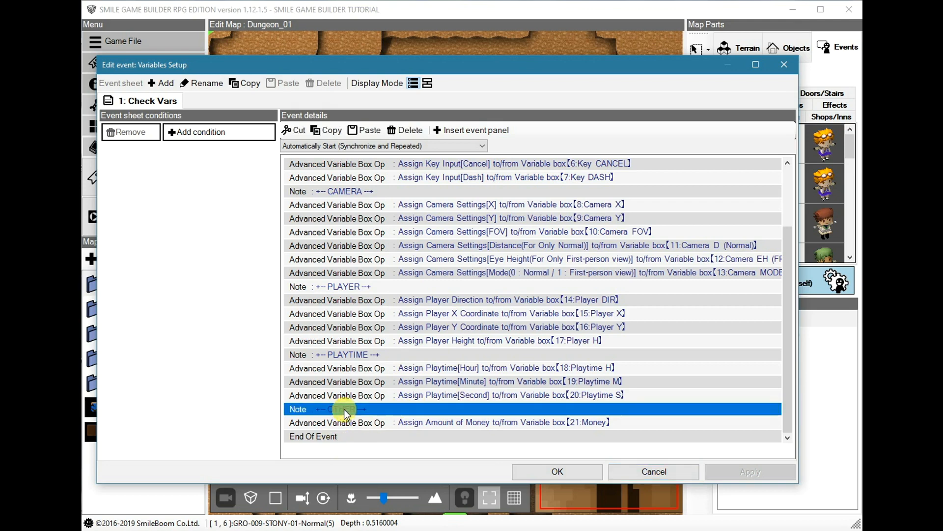
click(321, 436)
key(ctrl+v)
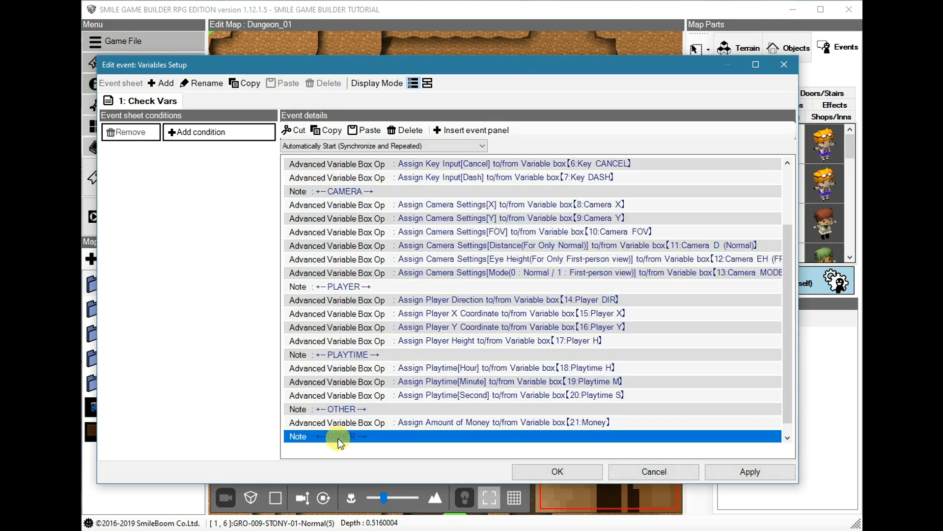
Change the text of the pasted note at the end of the event to "+-- BATTLE SYSTEM --+"
double_click(338, 436)
click(370, 263)
double_click(370, 262)
text(BA)
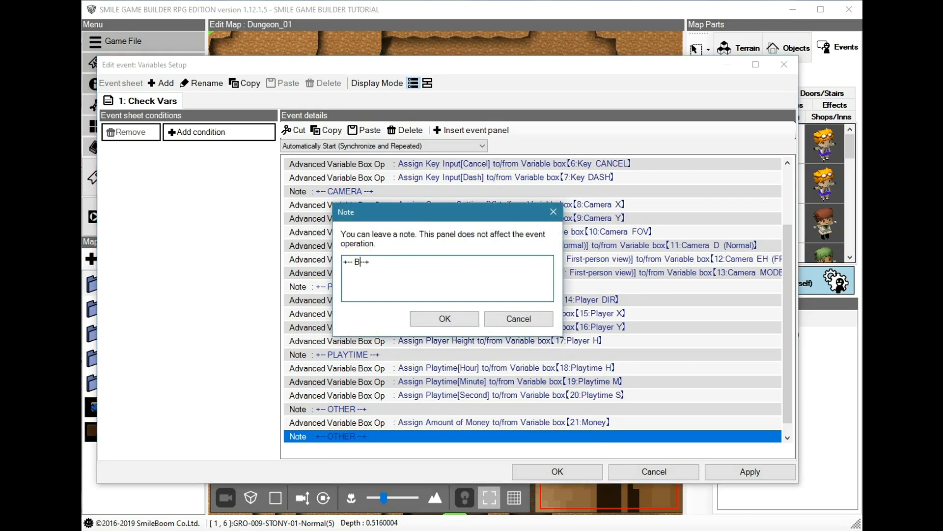
text(TTLE SYSTEM)
click(445, 319)
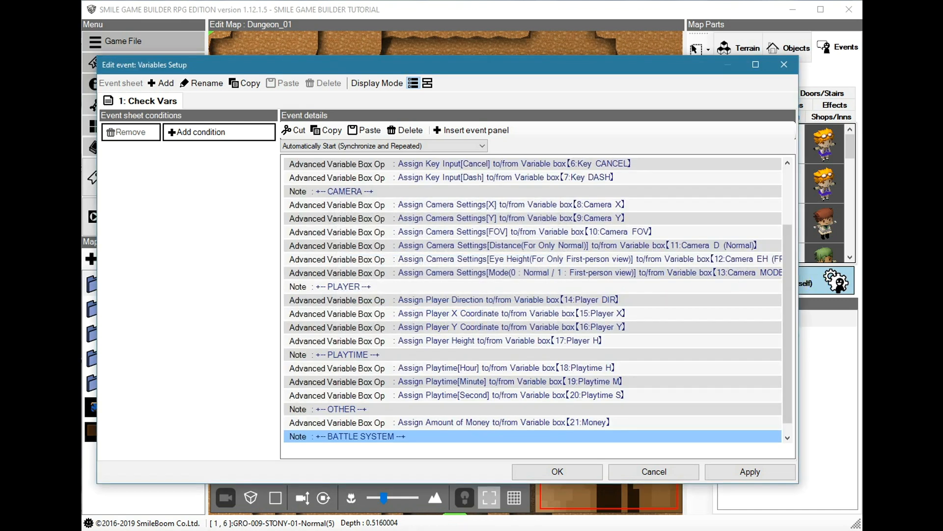
Review the numbered character status variables in the Variables document in WordPad, then close it
drag(863, 49, 404, 50)
scroll(383, 189, down, 5)
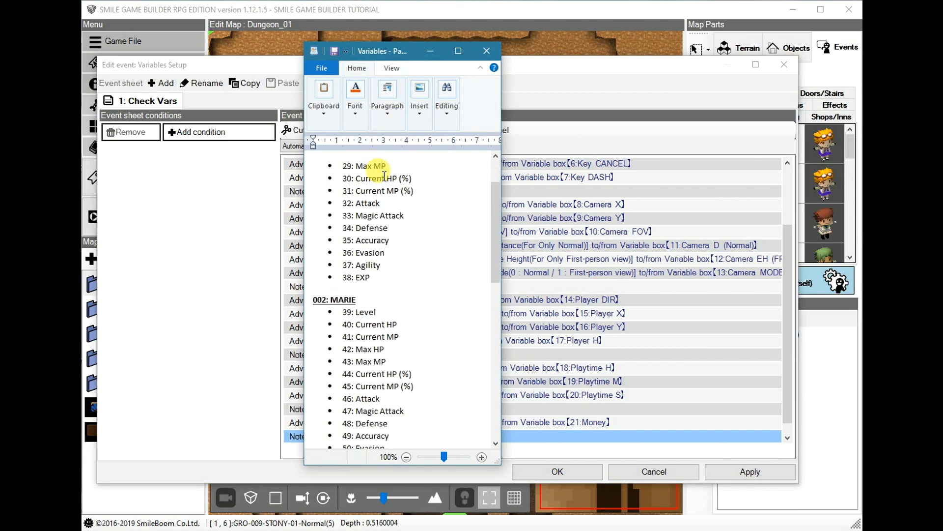
scroll(449, 260, down, 9)
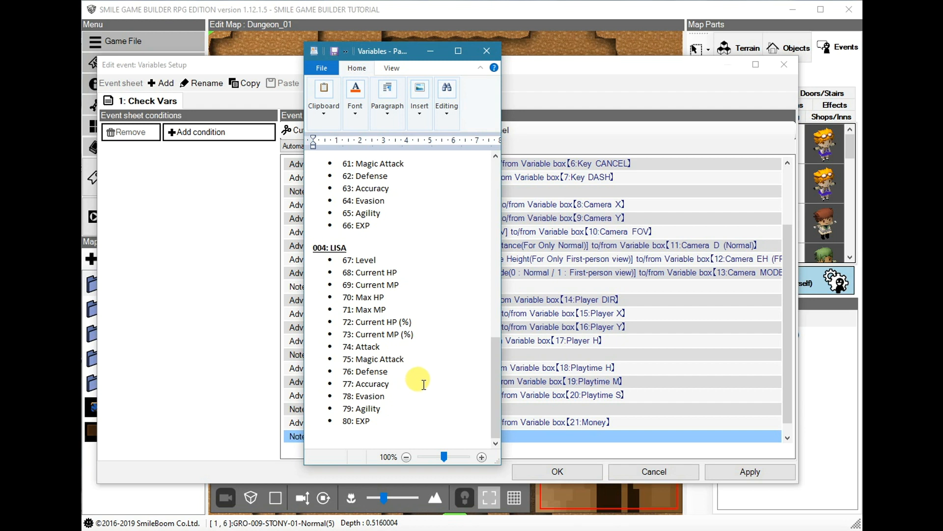
scroll(432, 353, up, 7)
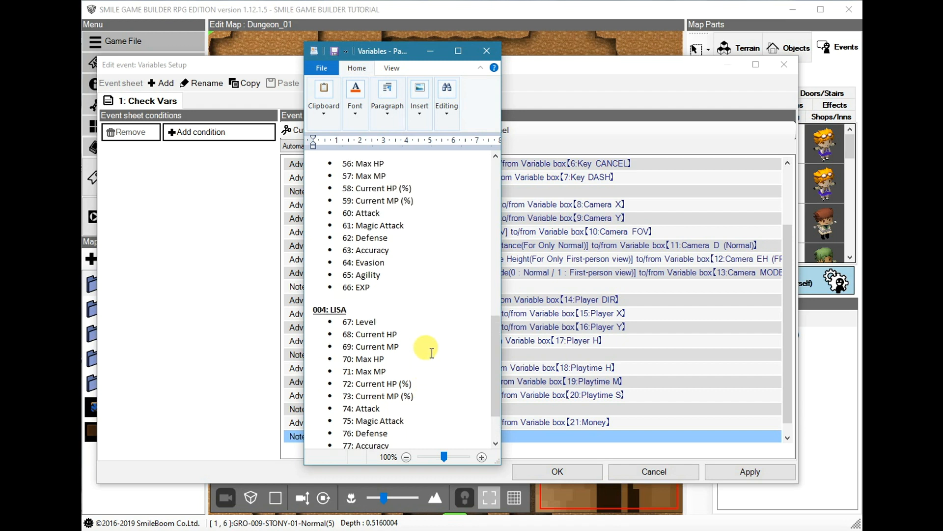
scroll(432, 353, down, 8)
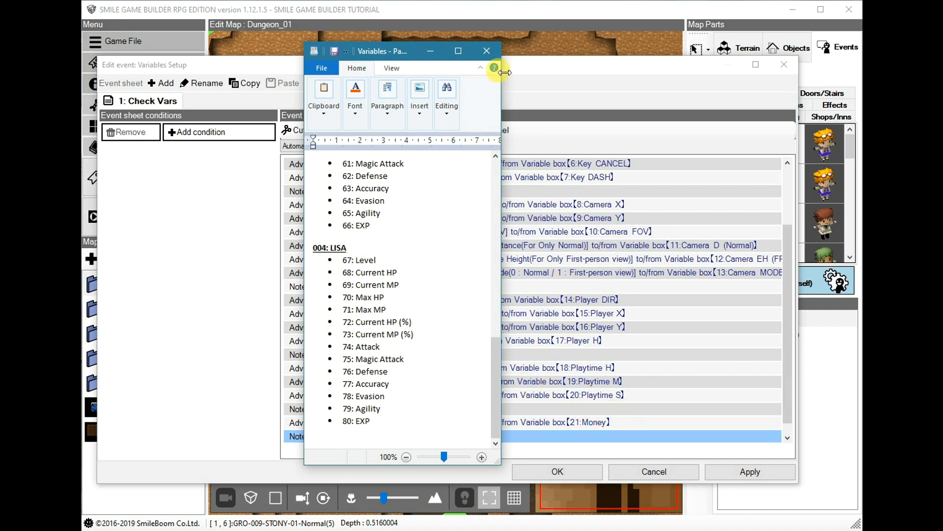
click(487, 50)
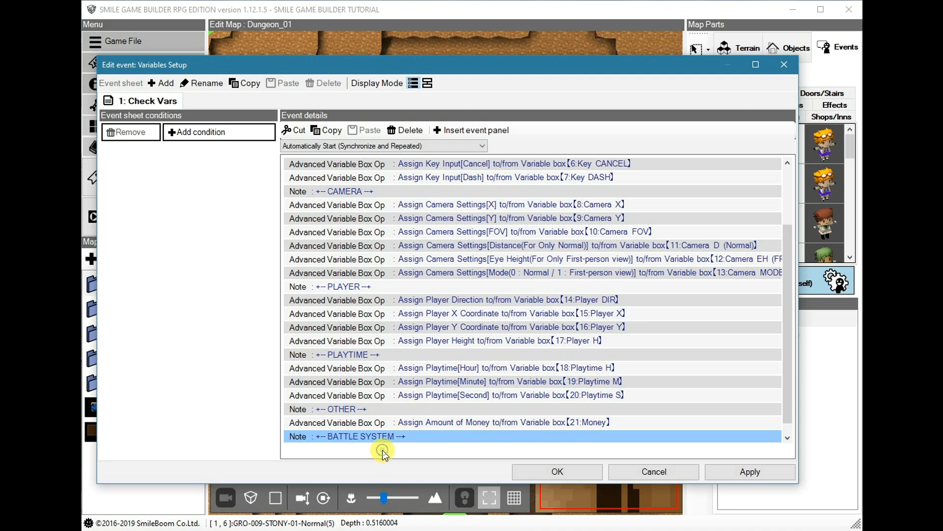
Examine the status choices for nth Status in Monsters in a Get Battle Information panel, then cancel the panel
scroll(388, 438, down, 1)
double_click(333, 434)
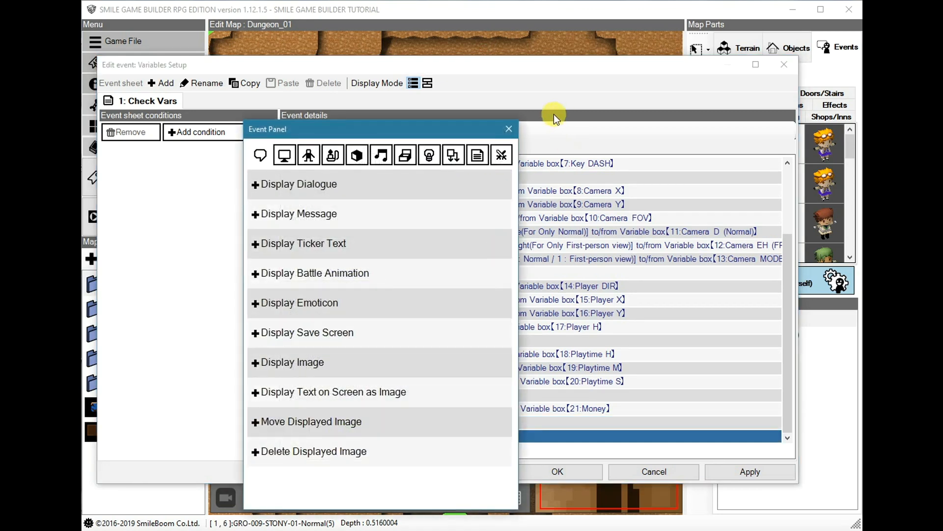
click(502, 156)
click(309, 388)
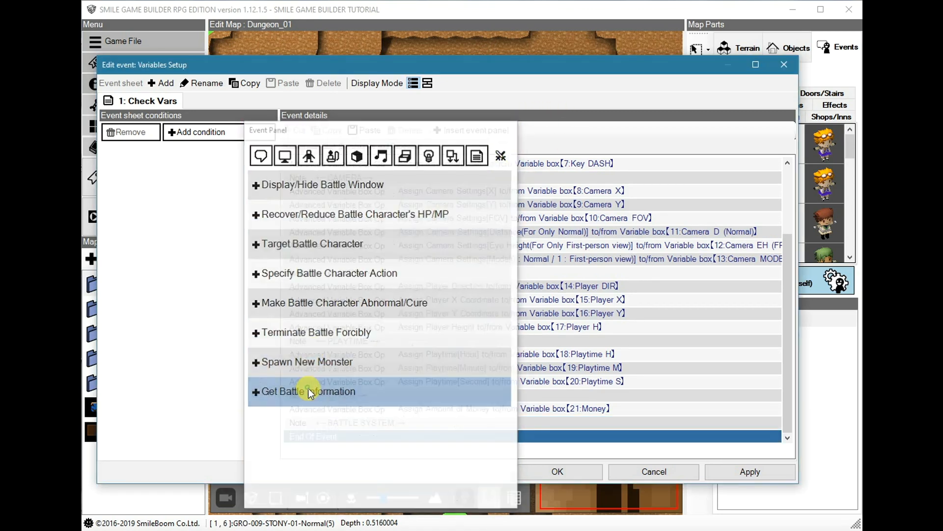
click(420, 261)
click(406, 283)
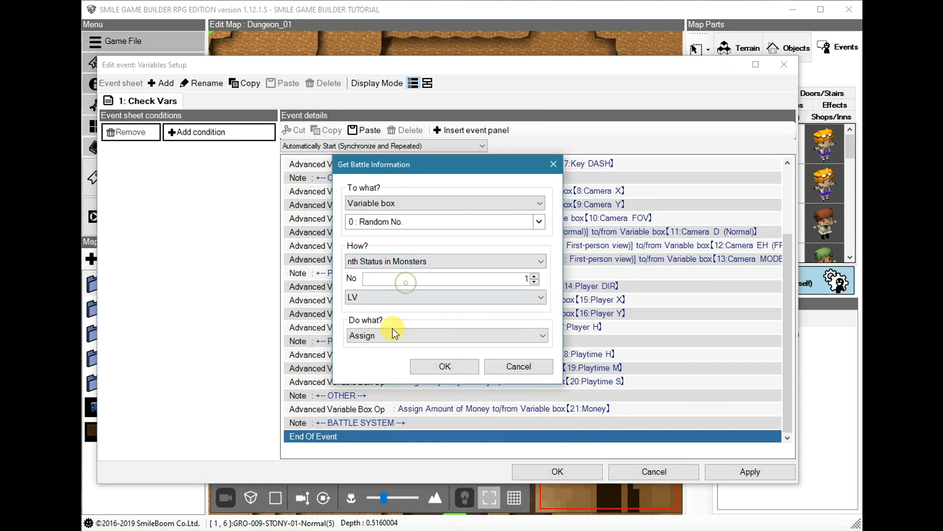
click(397, 297)
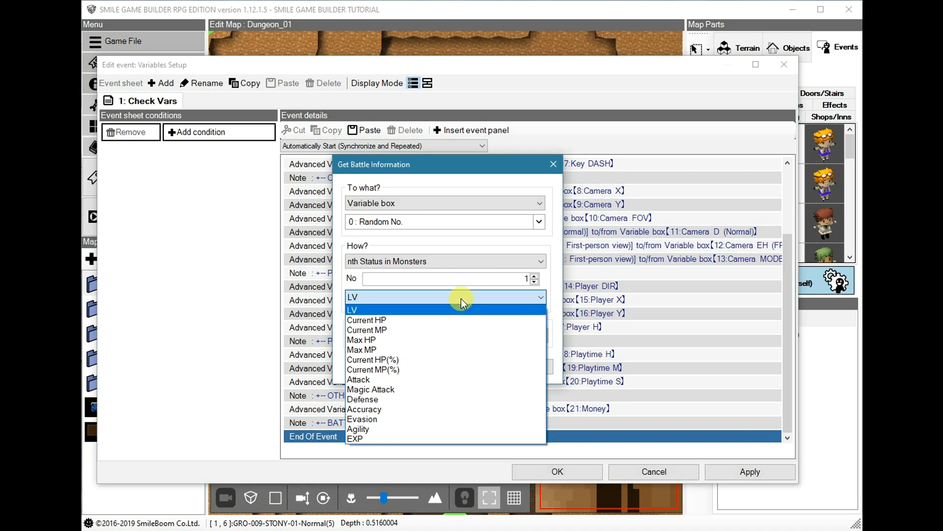
click(442, 303)
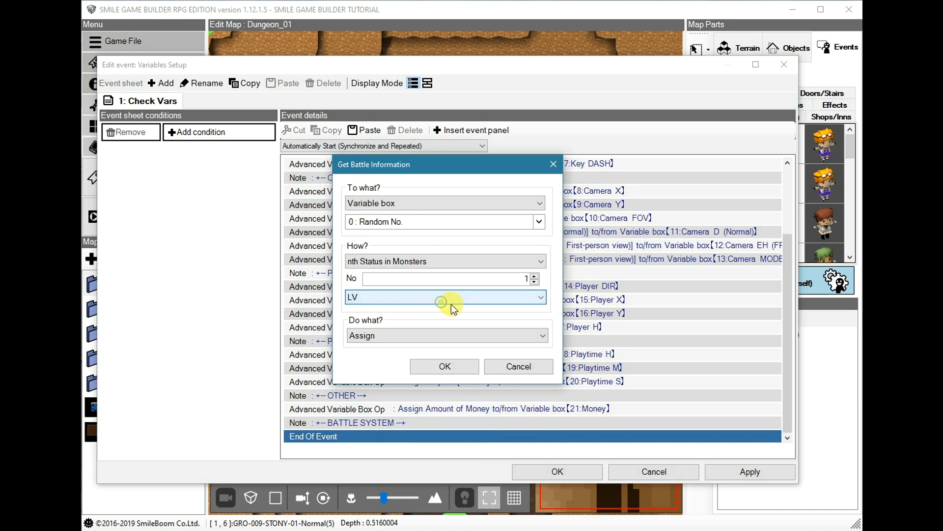
click(528, 370)
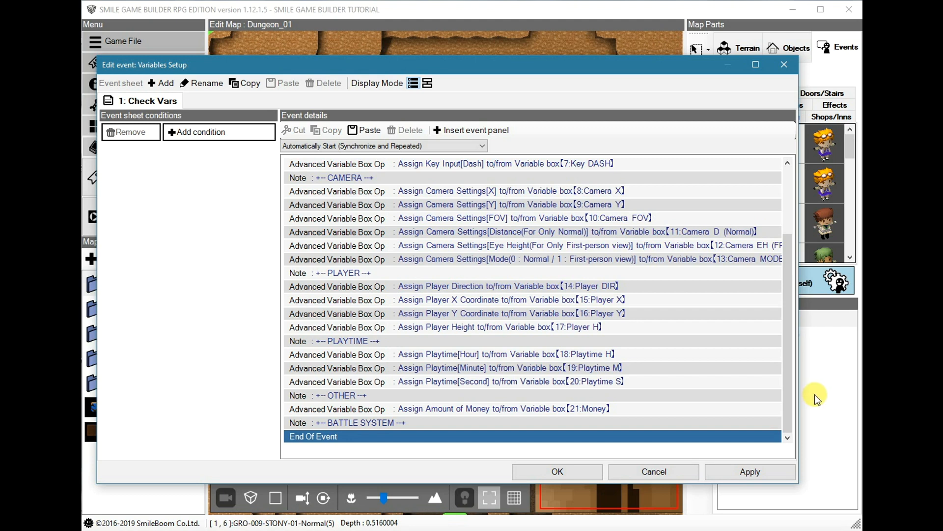
Save the Variables Setup event and open the Enable/Disable Settings common event
click(566, 470)
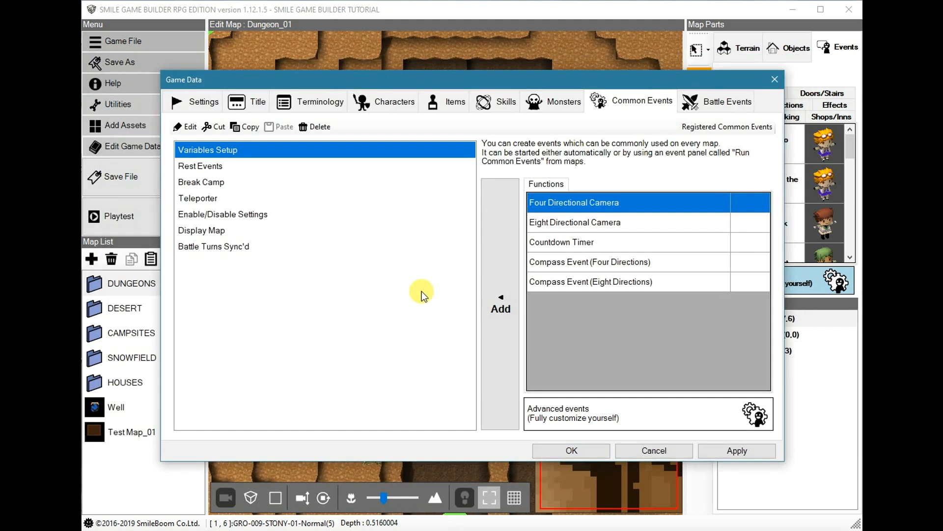
double_click(241, 215)
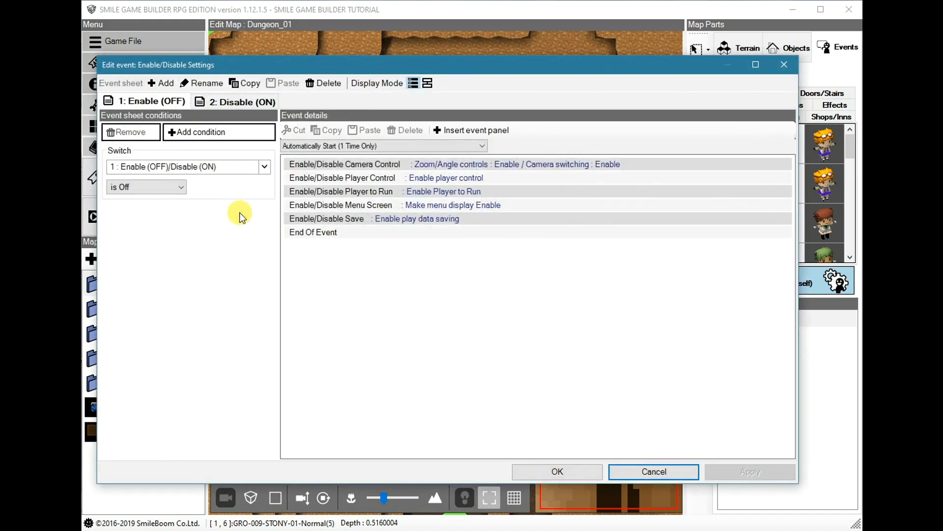
Review the panels on the Disable (ON) sheet of the Enable/Disable Settings event, then close the event with its settings kept
click(228, 102)
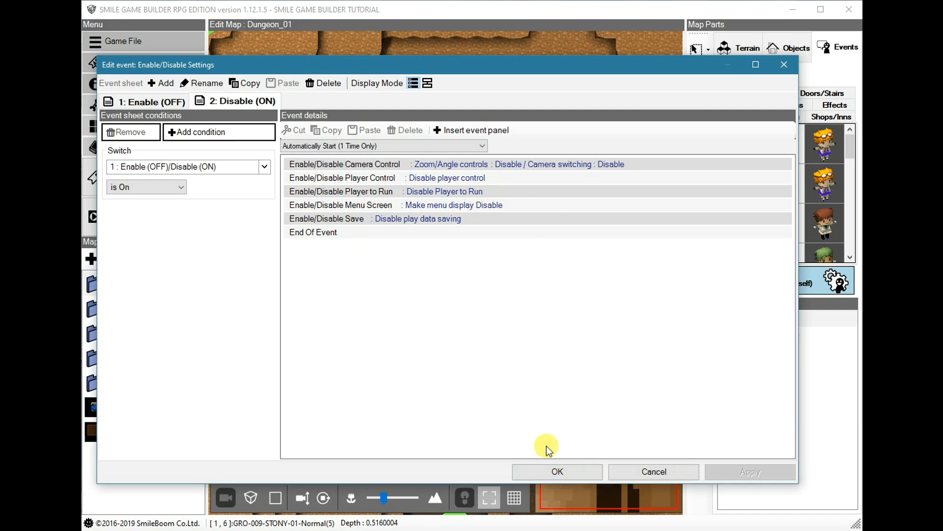
click(565, 470)
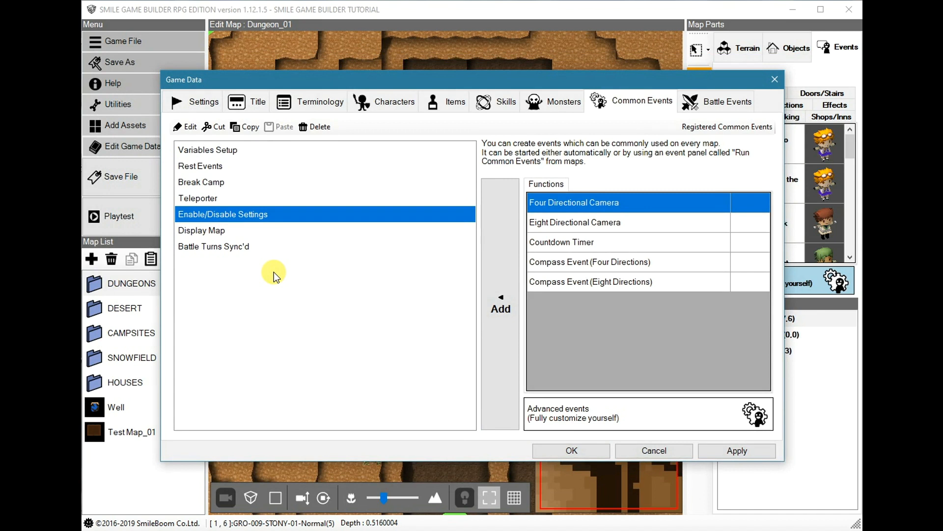
click(241, 198)
click(241, 183)
click(241, 199)
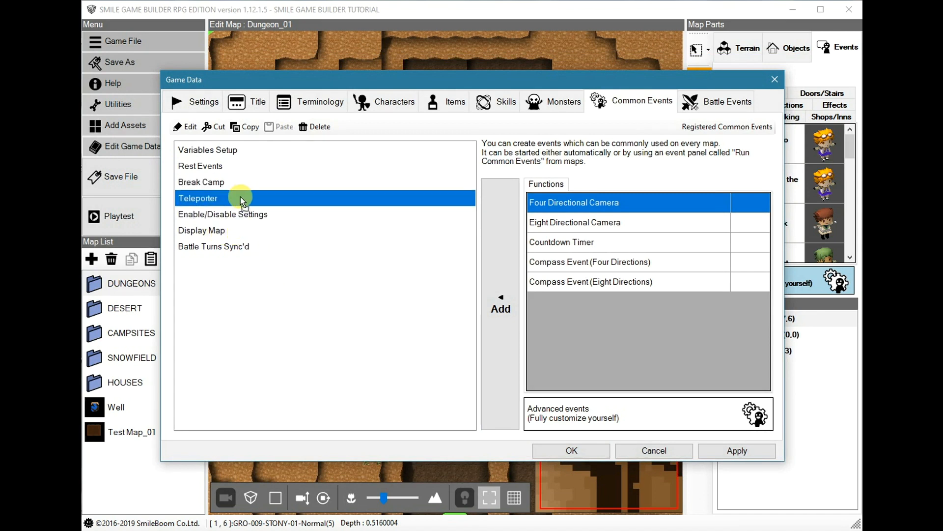
click(235, 231)
click(233, 200)
click(235, 182)
click(230, 198)
click(234, 231)
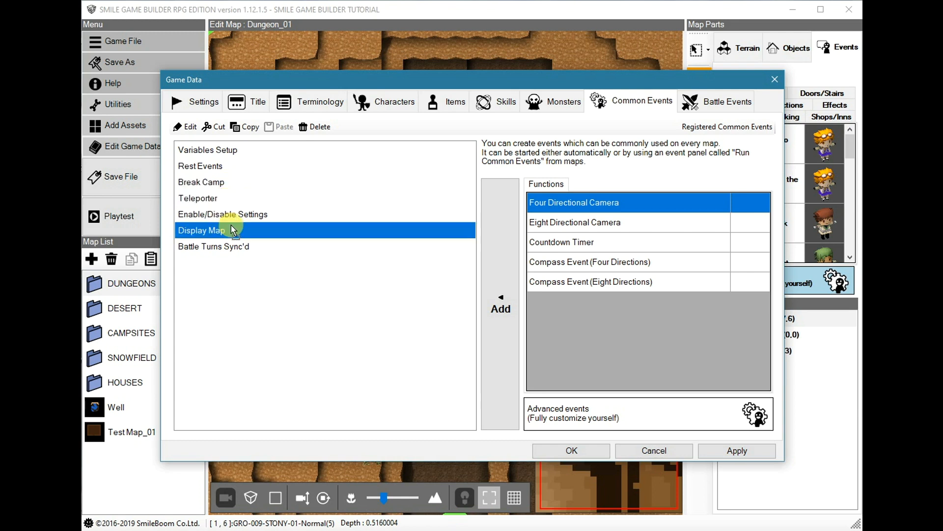
Move the Enable/Disable Settings common event directly below Variables Setup in the list
click(239, 214)
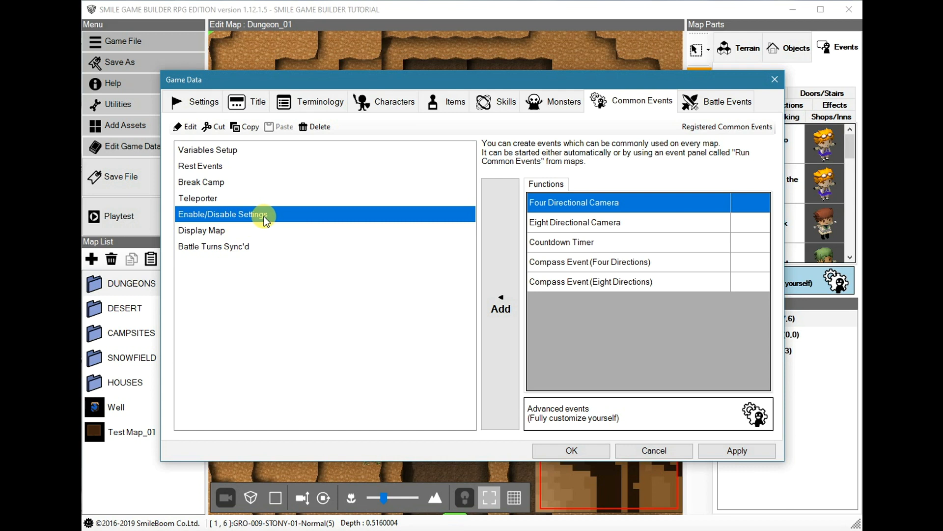
drag(231, 216, 228, 172)
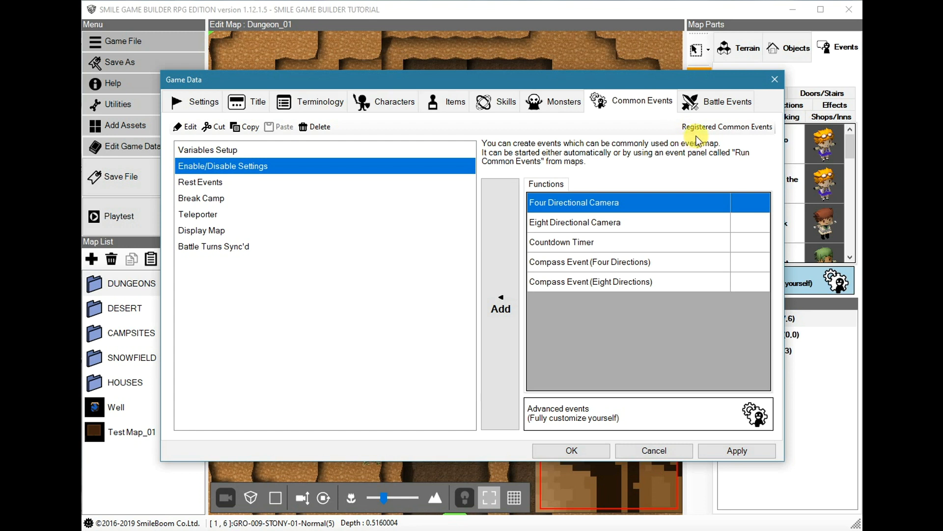
Open the Battle Turns battle event, display it as a flowchart and examine the Variable Box panel on the Battle Start sheet
click(724, 108)
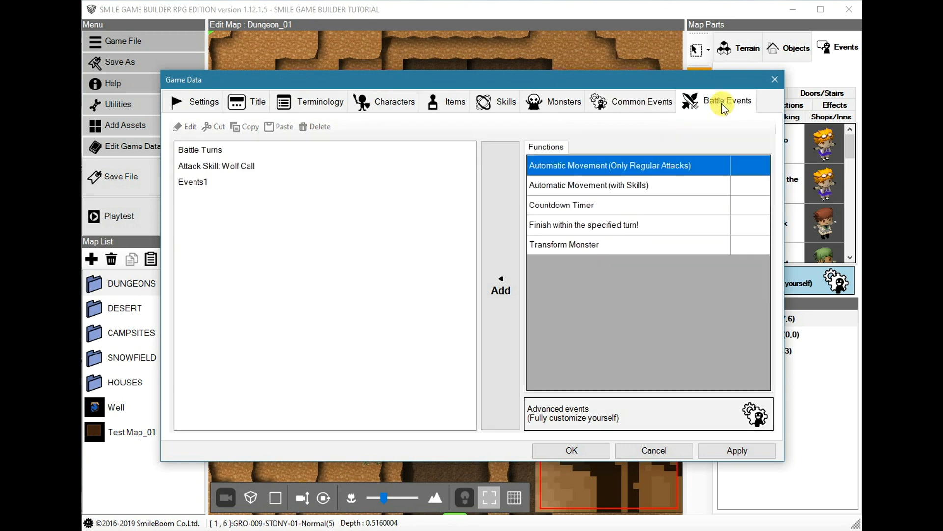
double_click(212, 150)
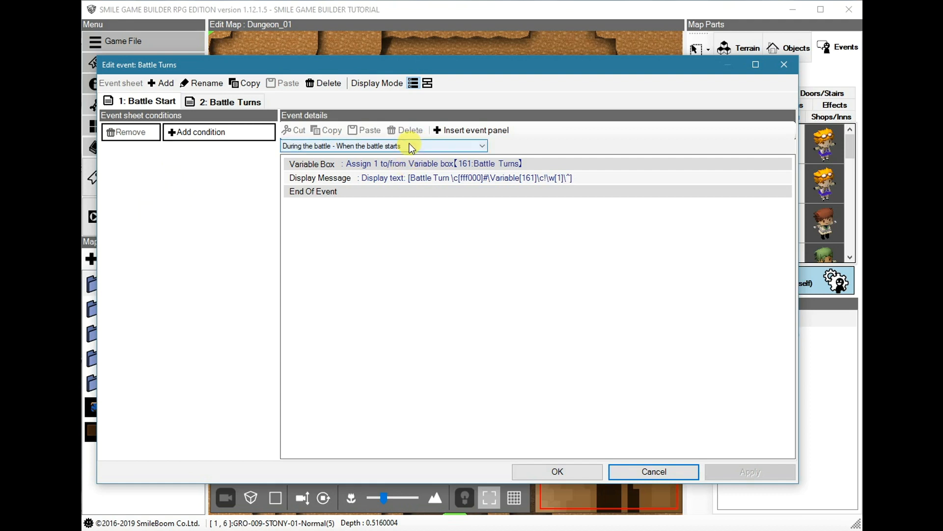
mouse_move(389, 149)
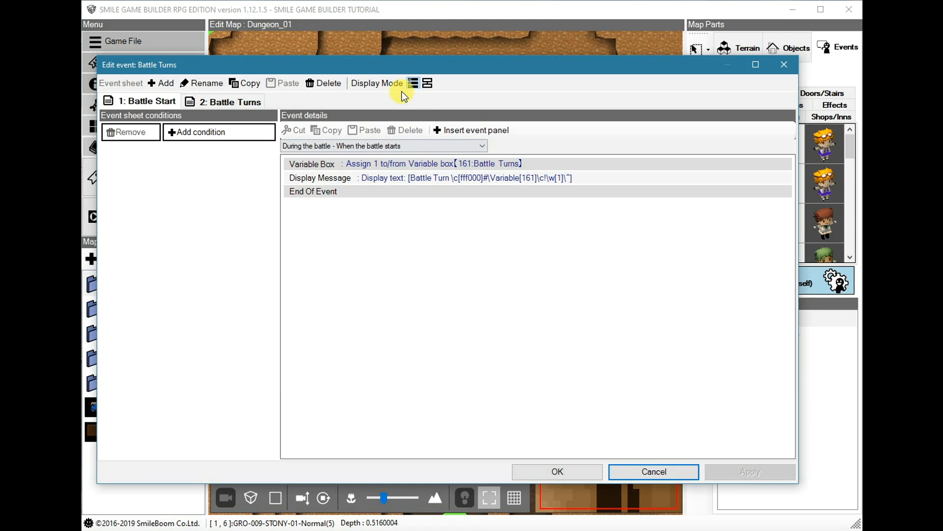
click(428, 83)
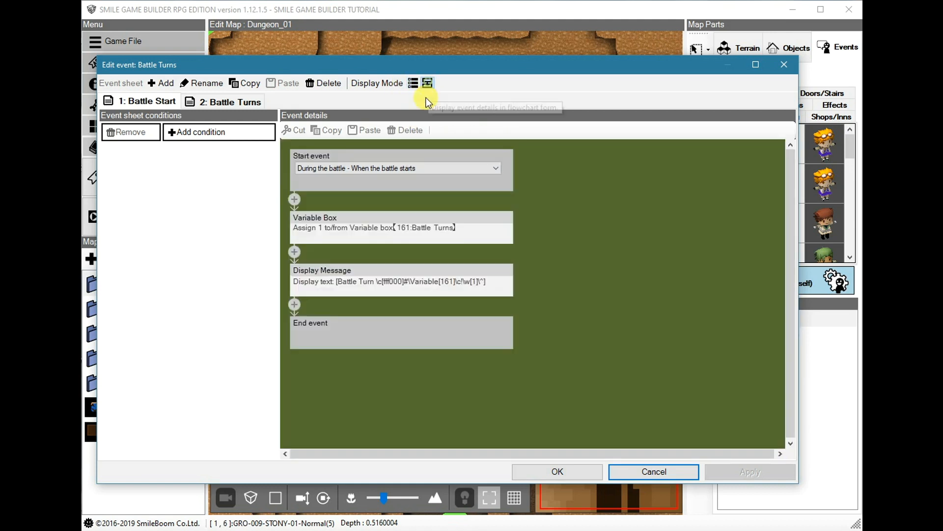
click(477, 237)
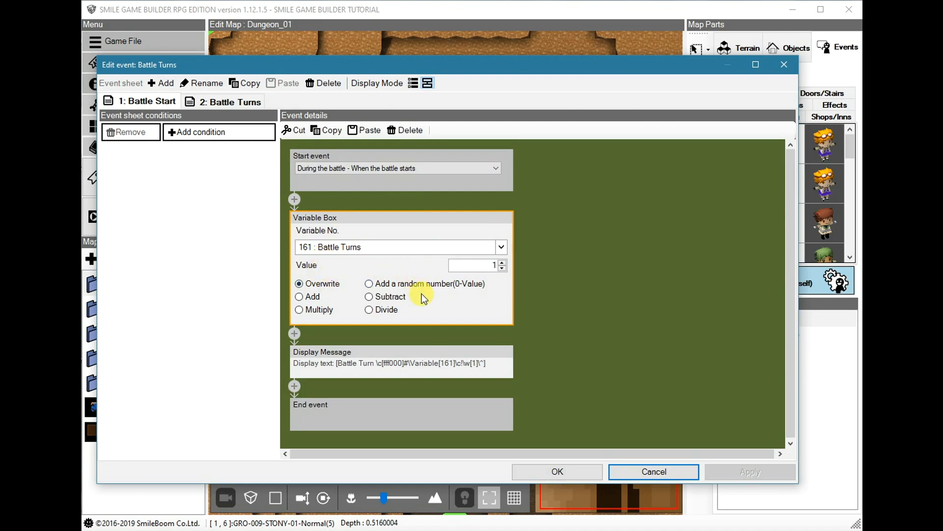
Examine the Battle Start sheet's Display Message panel, going through each part of its text and control codes
click(377, 362)
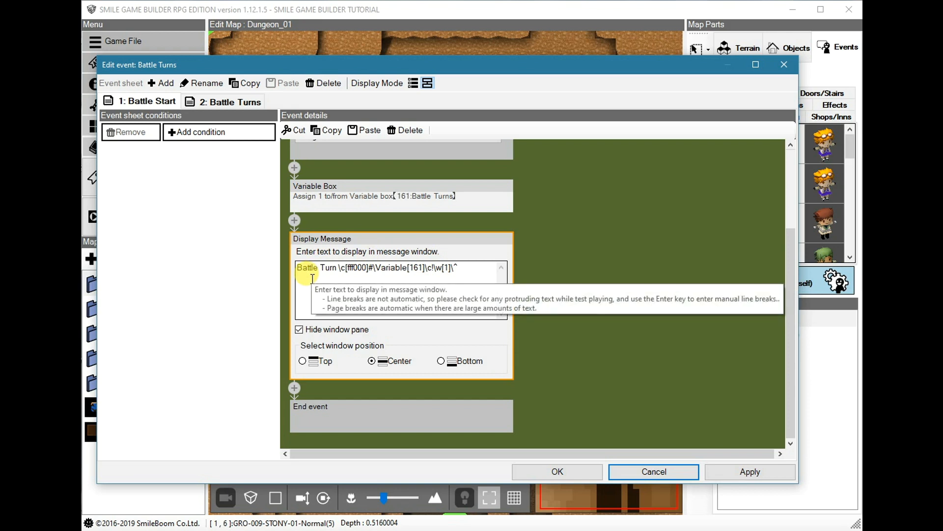
drag(297, 268, 341, 268)
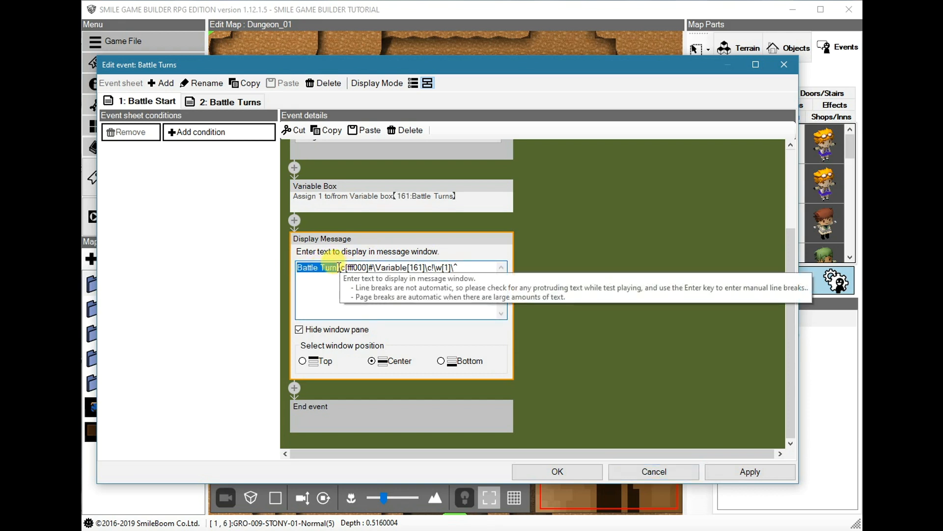
click(341, 268)
drag(345, 267, 369, 269)
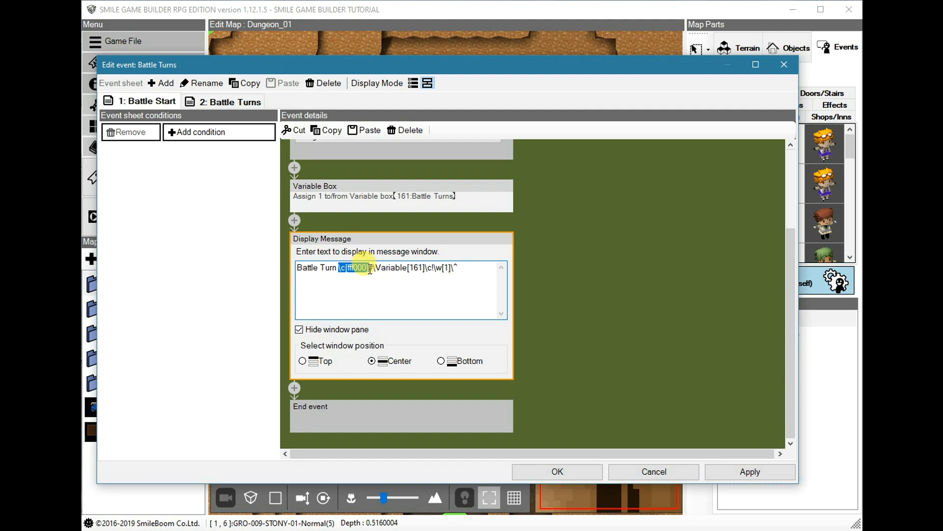
click(386, 268)
drag(372, 267, 424, 268)
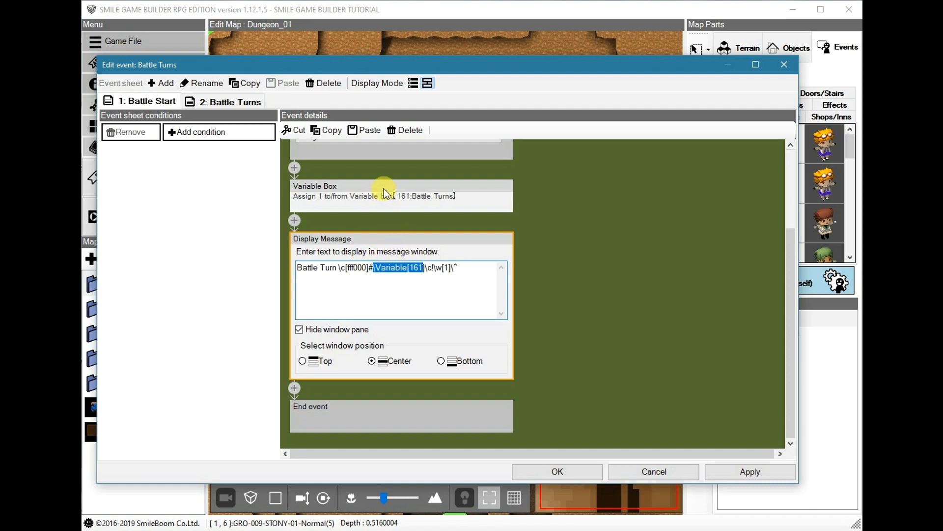
click(426, 267)
drag(425, 267, 433, 268)
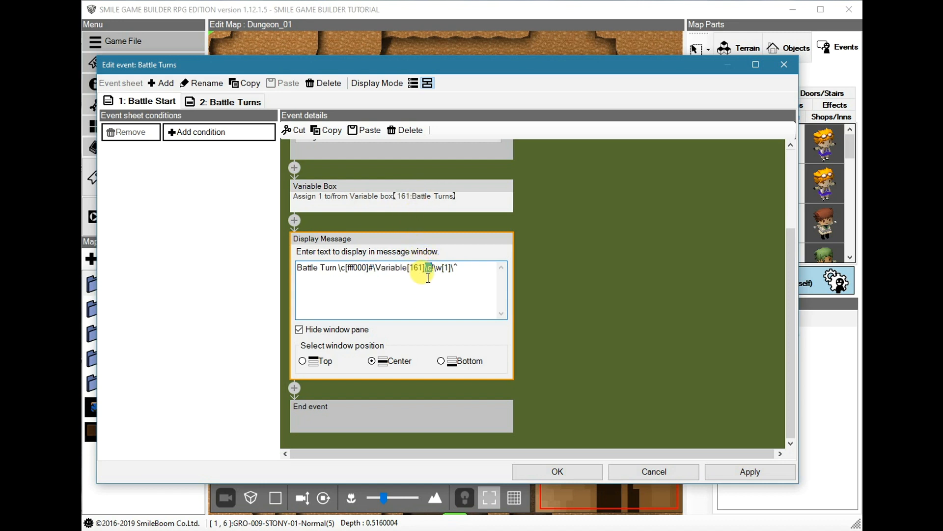
click(431, 267)
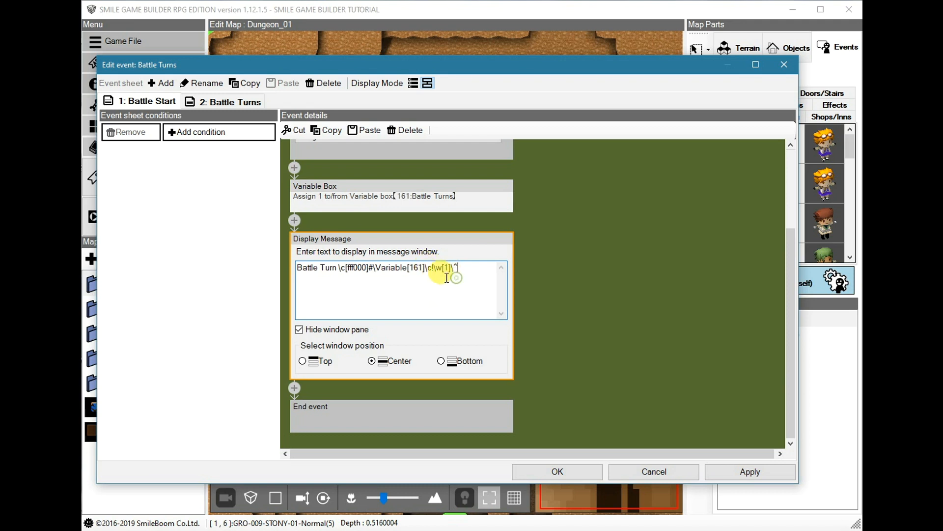
drag(436, 269, 464, 268)
click(468, 268)
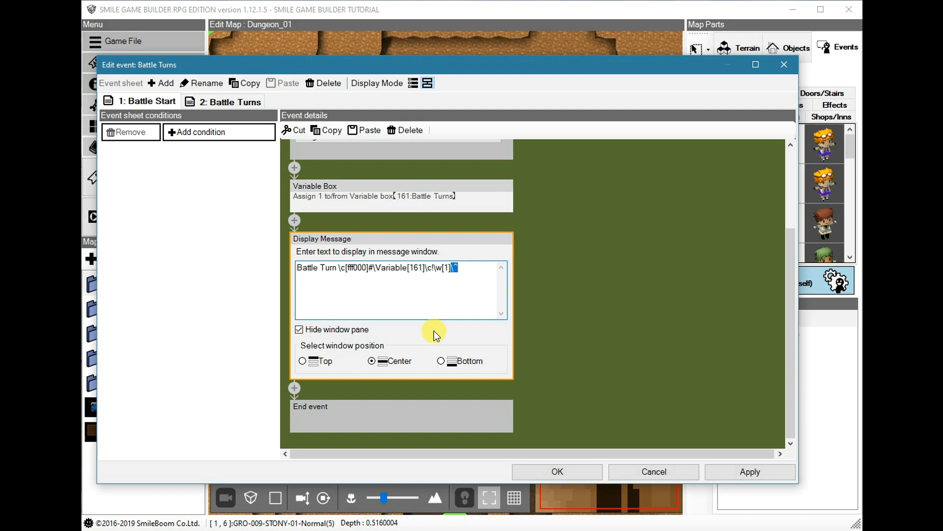
drag(336, 267, 341, 268)
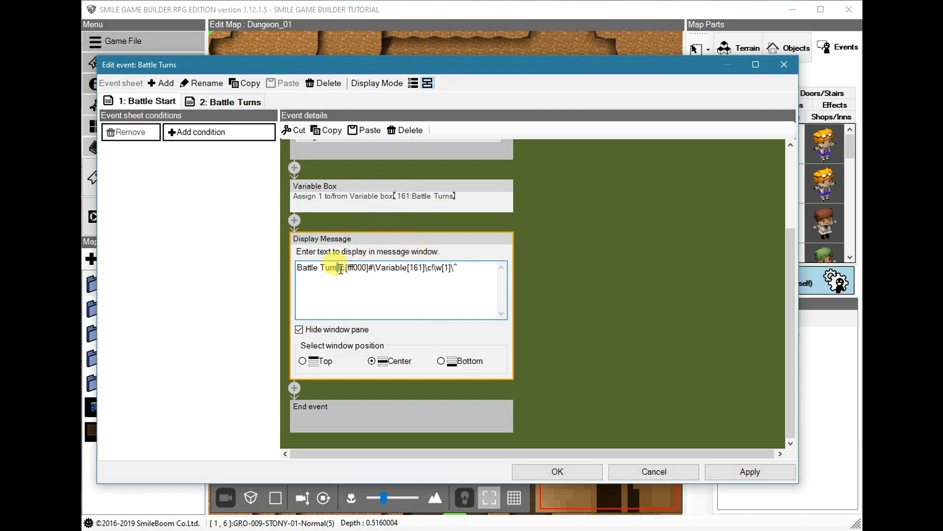
double_click(430, 270)
click(433, 270)
drag(436, 270, 474, 268)
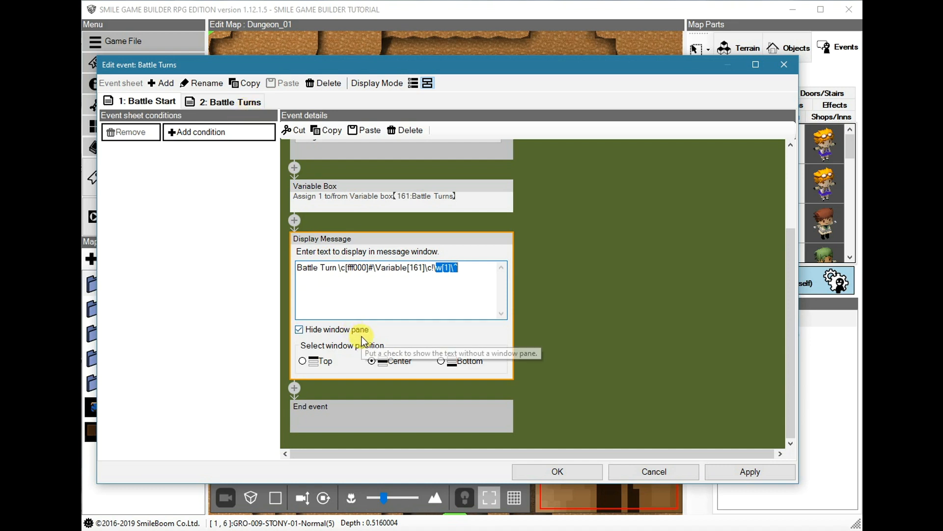
On the Battle Turns sheet, add a second Battle Phase condition, then remove it again
click(232, 105)
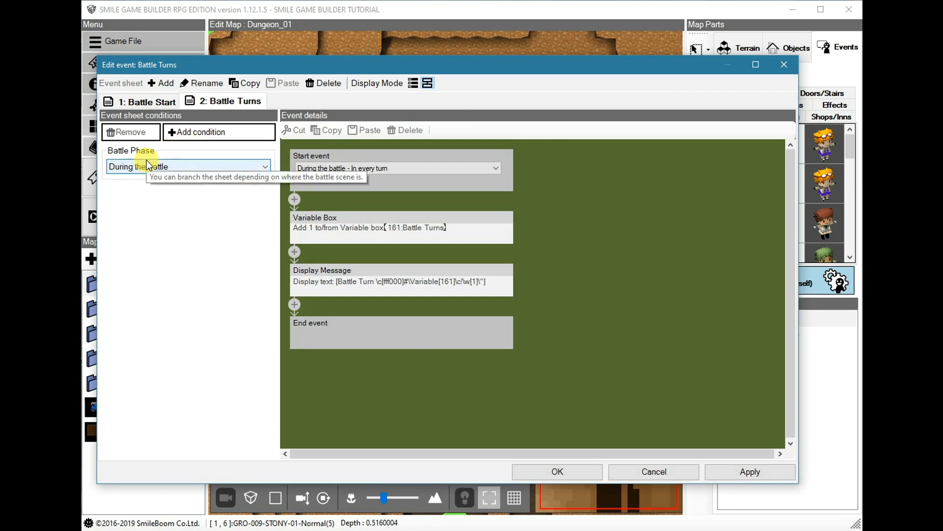
click(202, 134)
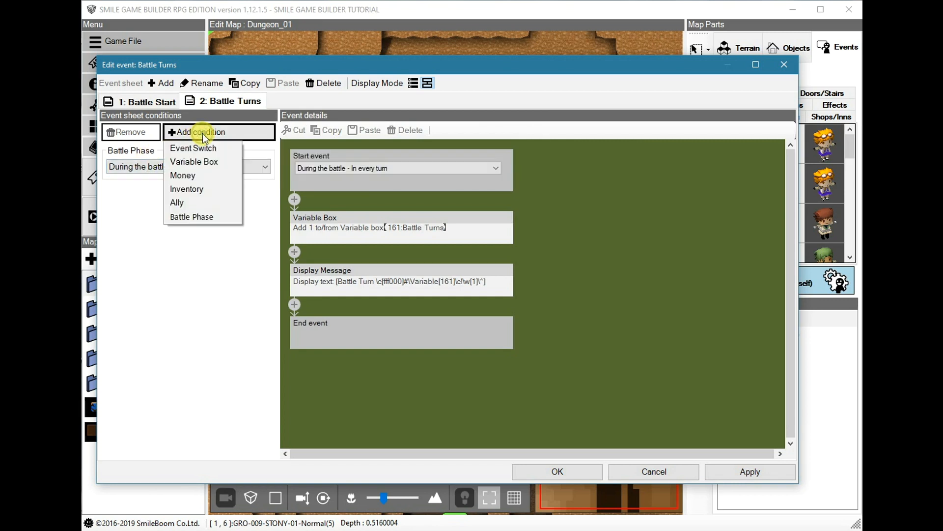
click(192, 217)
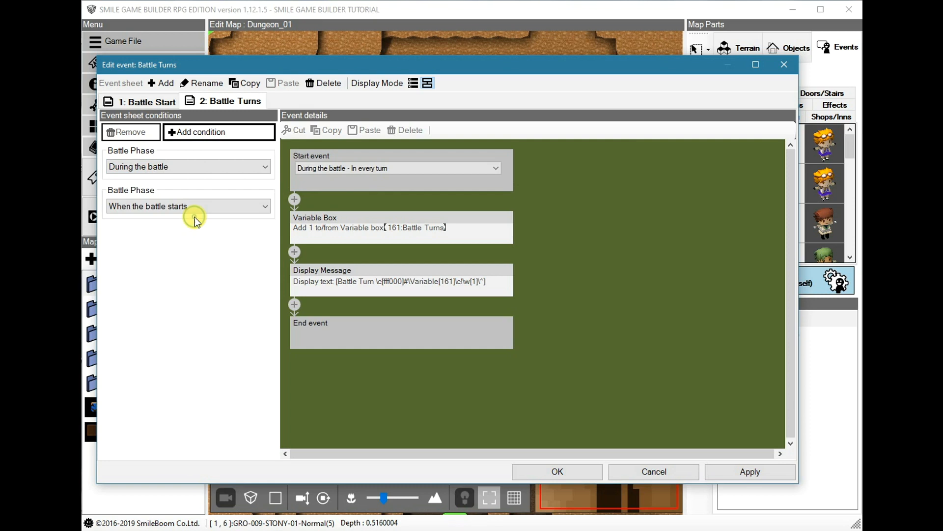
click(178, 196)
click(129, 132)
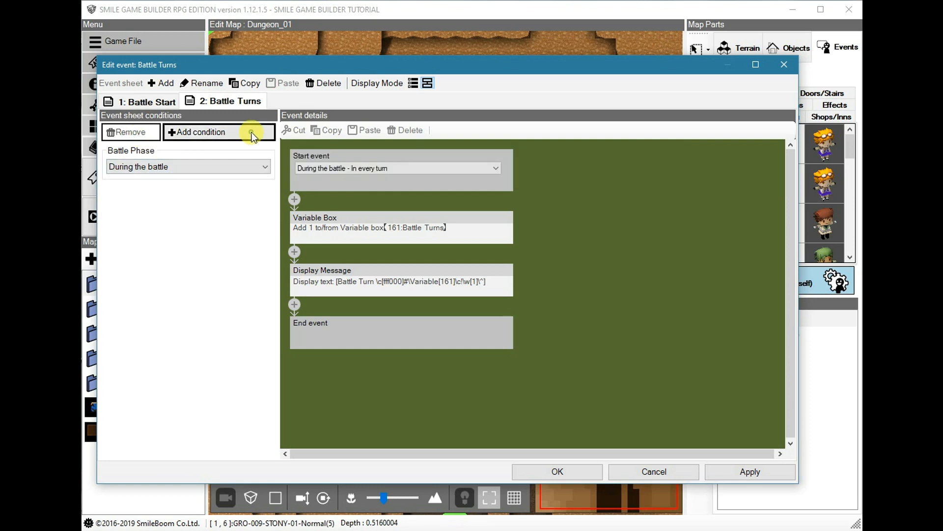
Examine the available condition types and the choices of the Battle Phase condition on the Battle Turns sheet
click(252, 131)
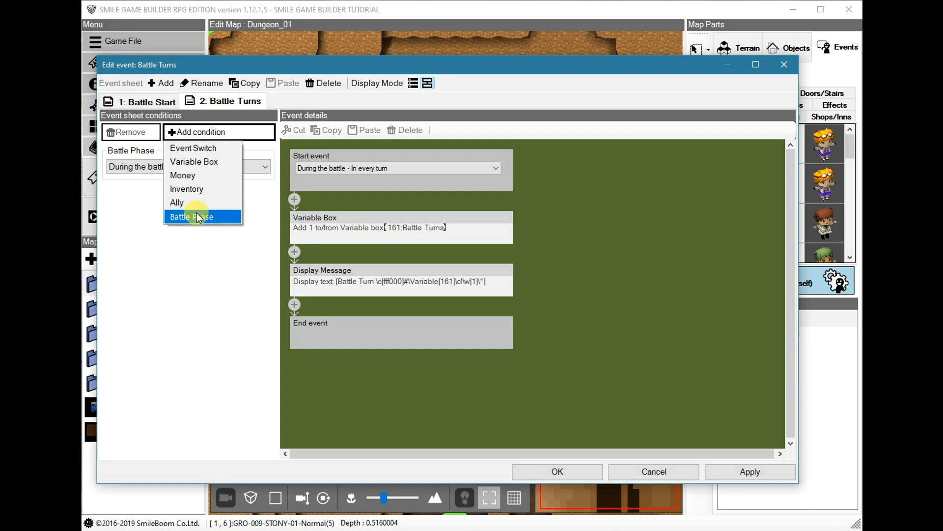
click(131, 215)
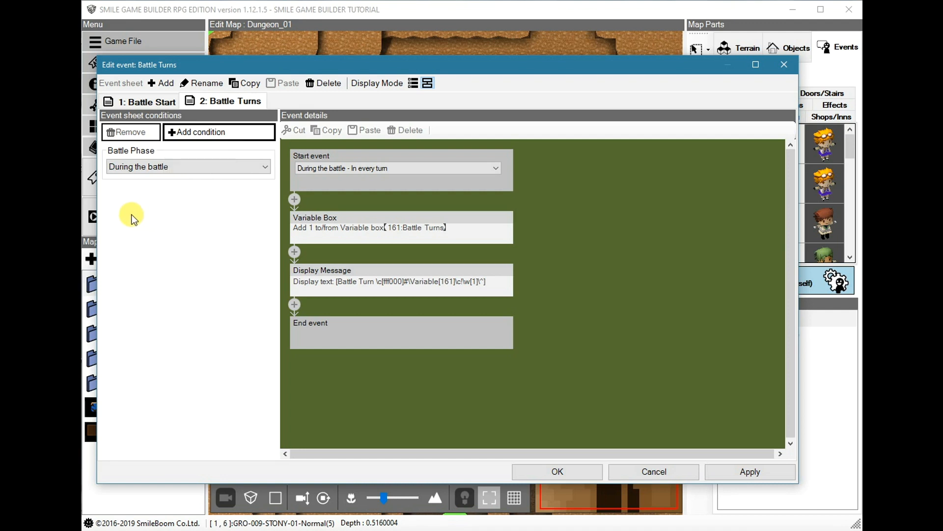
click(191, 167)
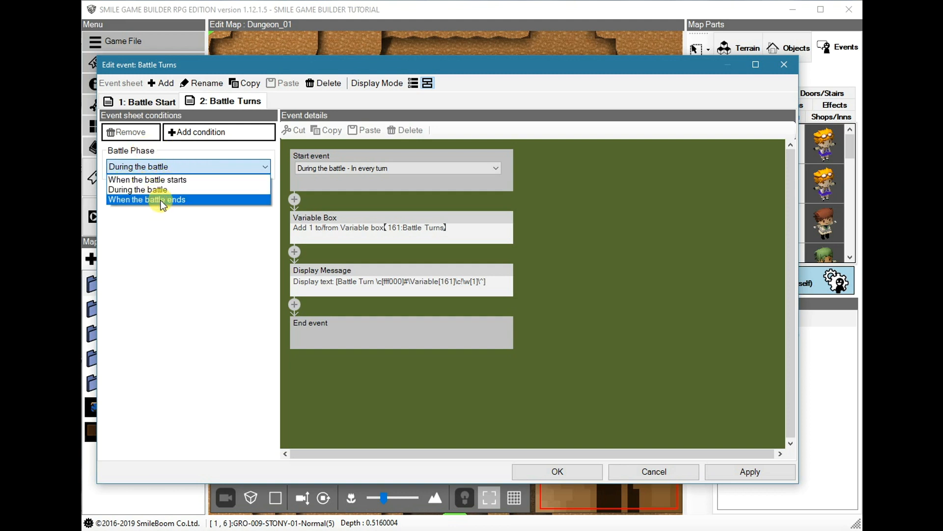
click(185, 231)
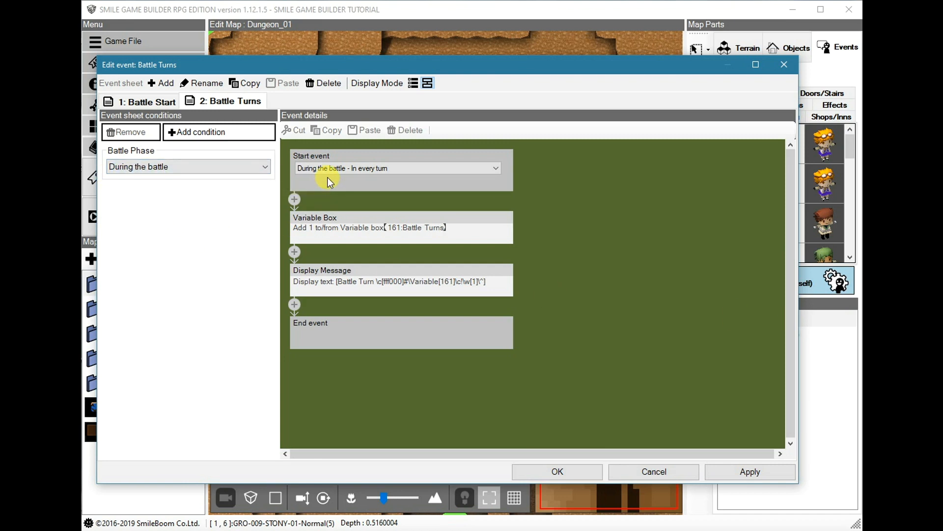
Review the Variable Box and Display Message panels on the Battle Turns sheet, then confirm and close the event
click(410, 220)
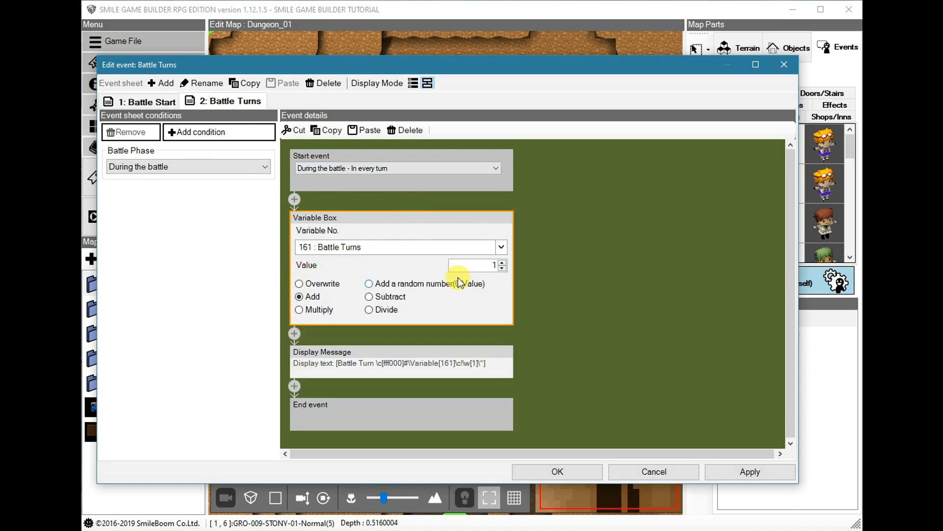
click(451, 372)
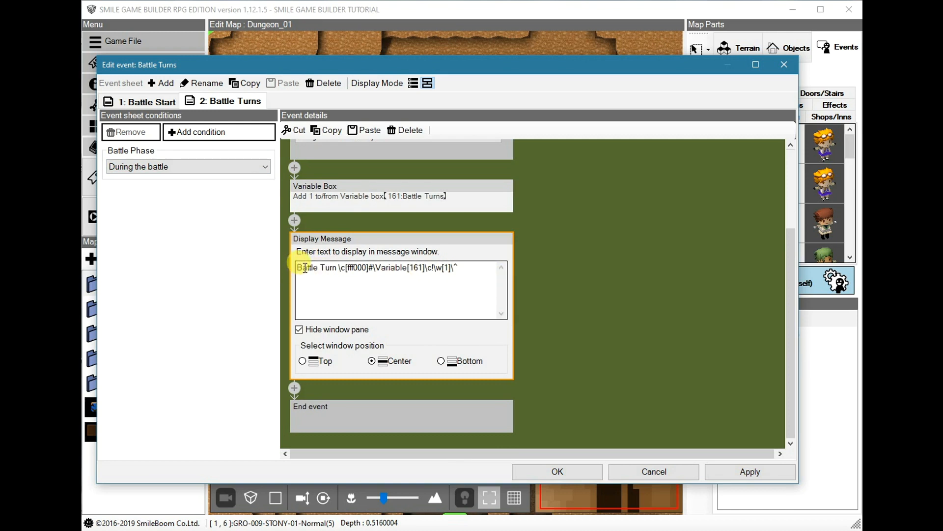
drag(298, 267, 490, 263)
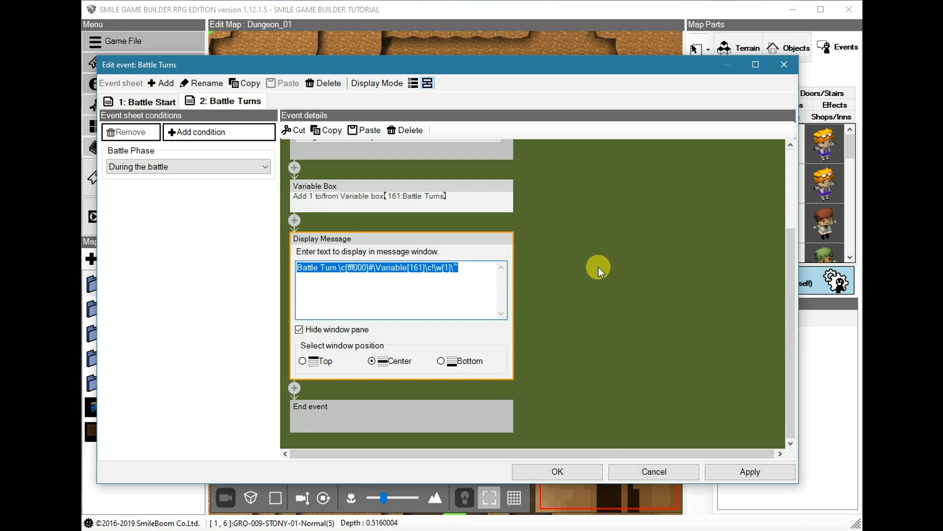
click(580, 252)
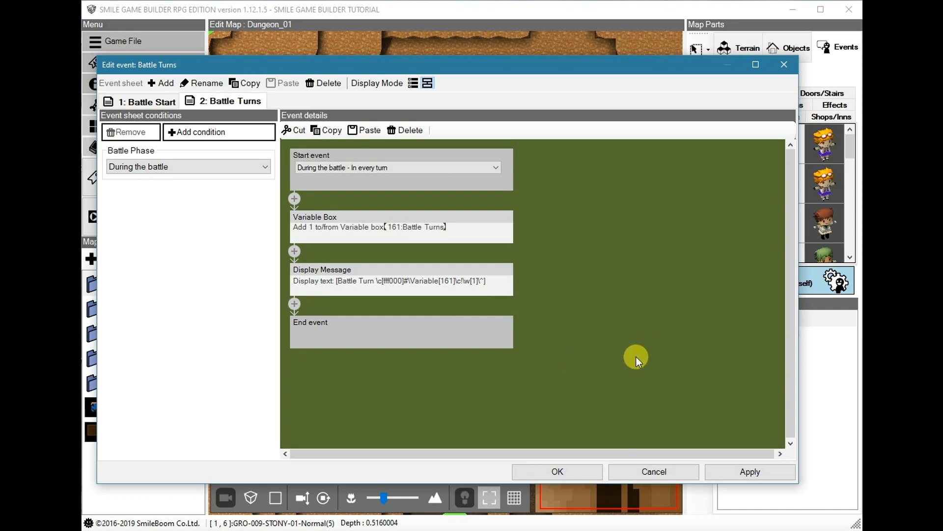
click(565, 474)
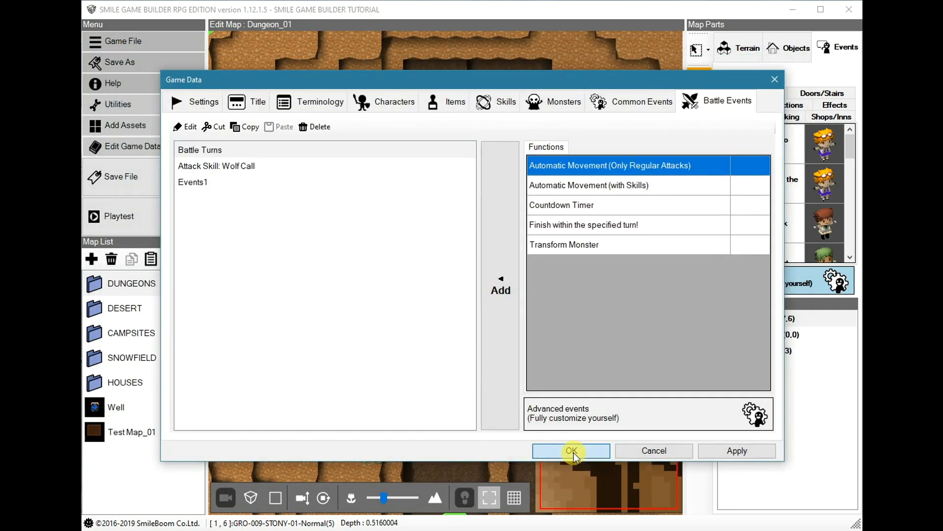
Save the game data, load Test Map_01 and open its placed event Events2 for editing
click(571, 449)
click(99, 434)
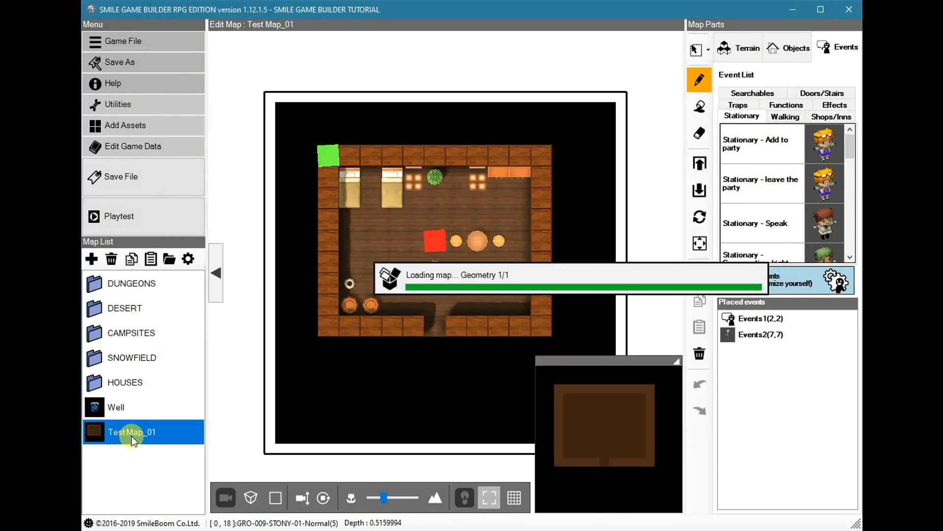
double_click(729, 334)
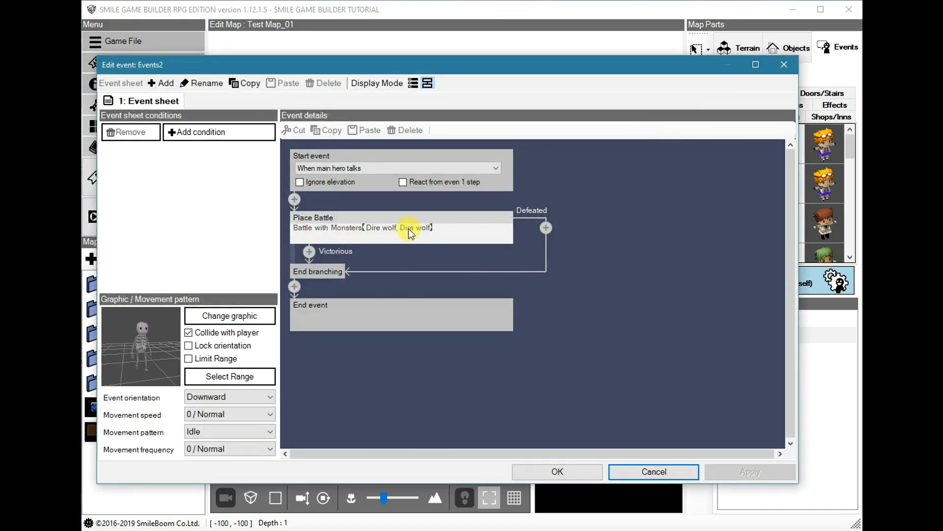
Review the Place Battle panel of Events2 with its two Dire wolves, confirm the event and close it
click(408, 228)
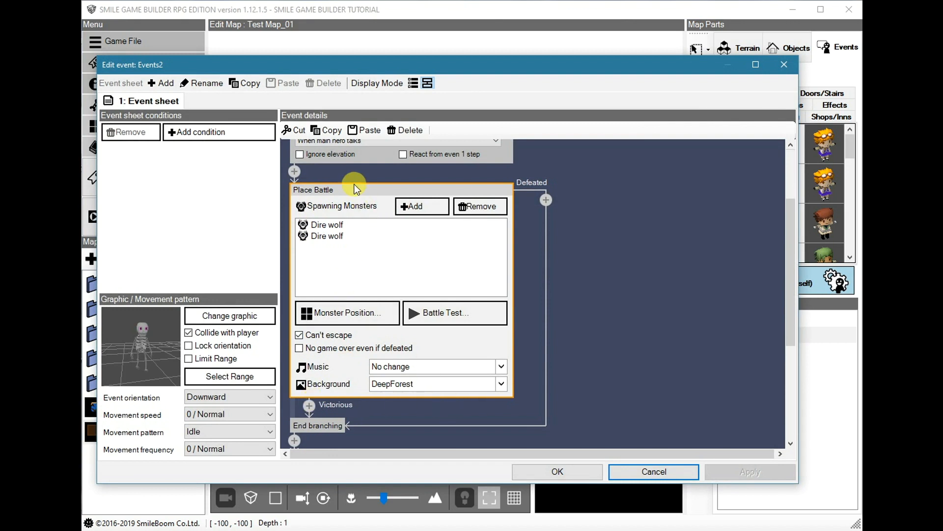
click(604, 291)
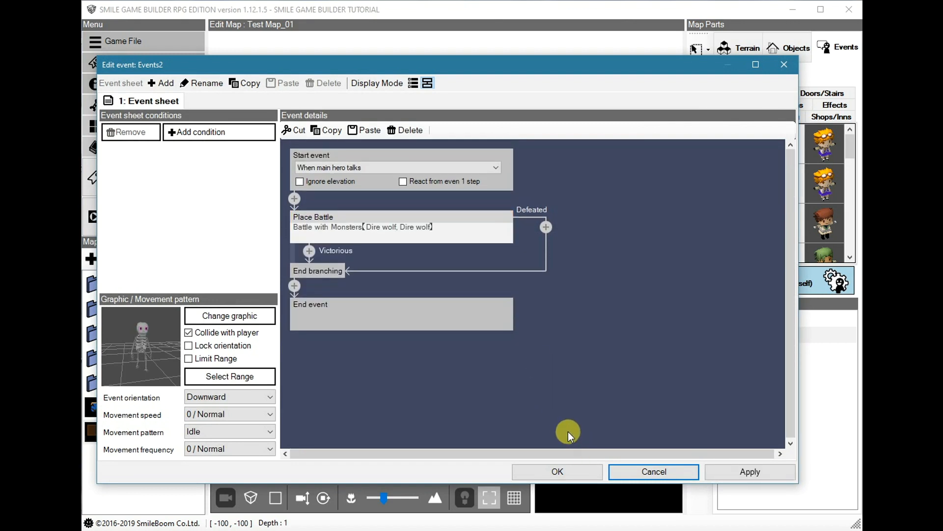
click(563, 470)
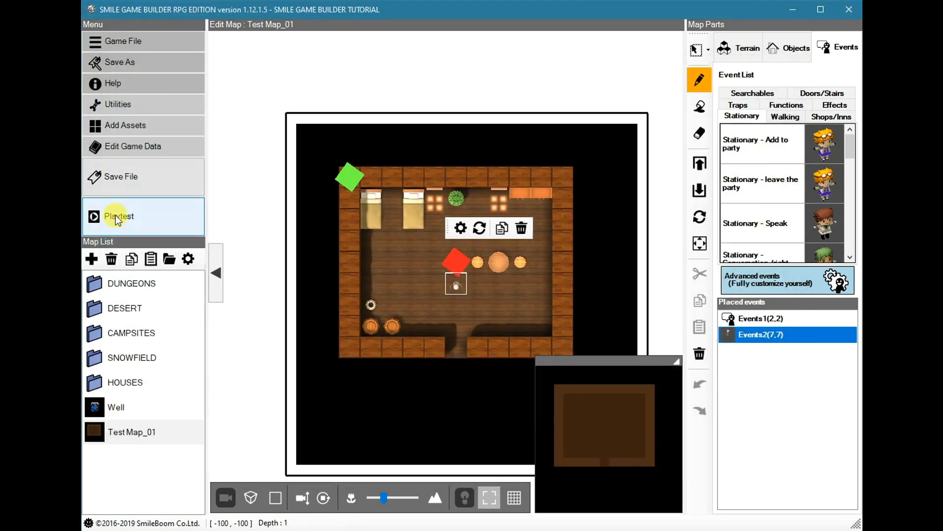
Launch a playtest, move the game window fully into view and start a new game
click(119, 215)
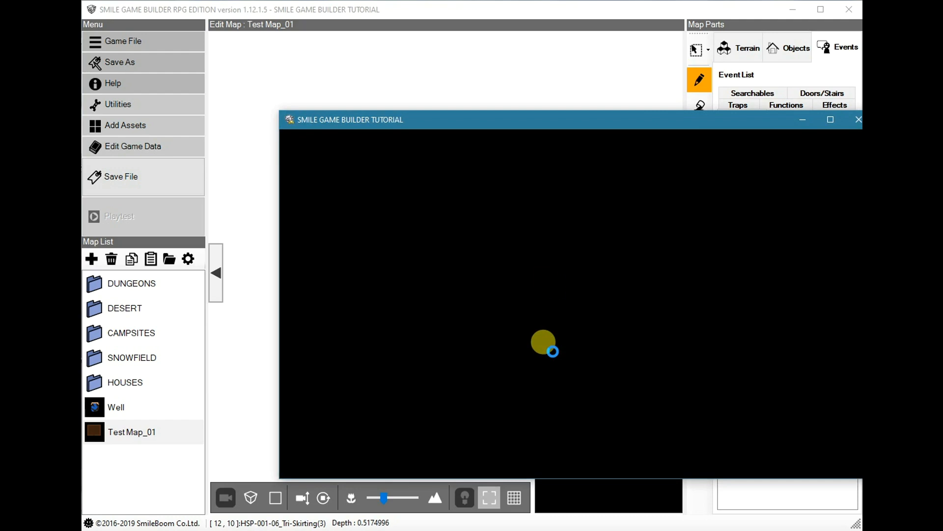
drag(535, 122, 456, 114)
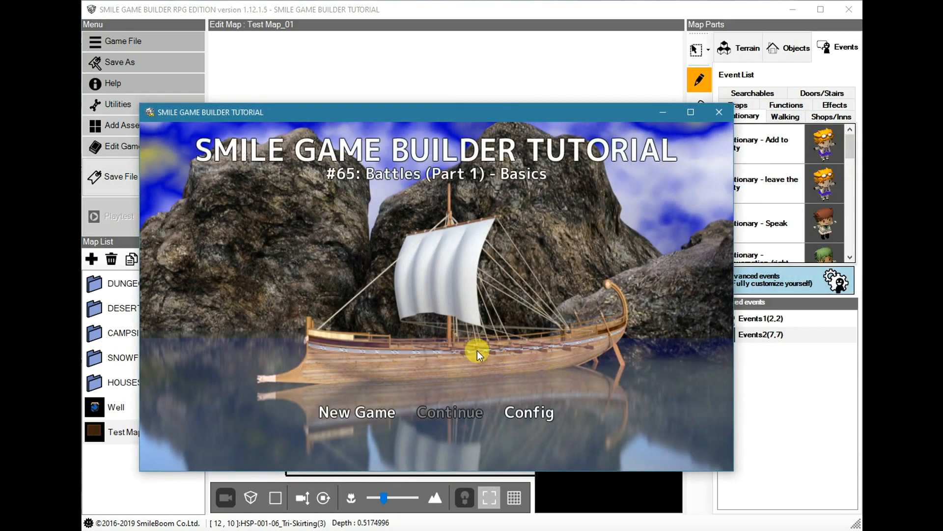
click(353, 403)
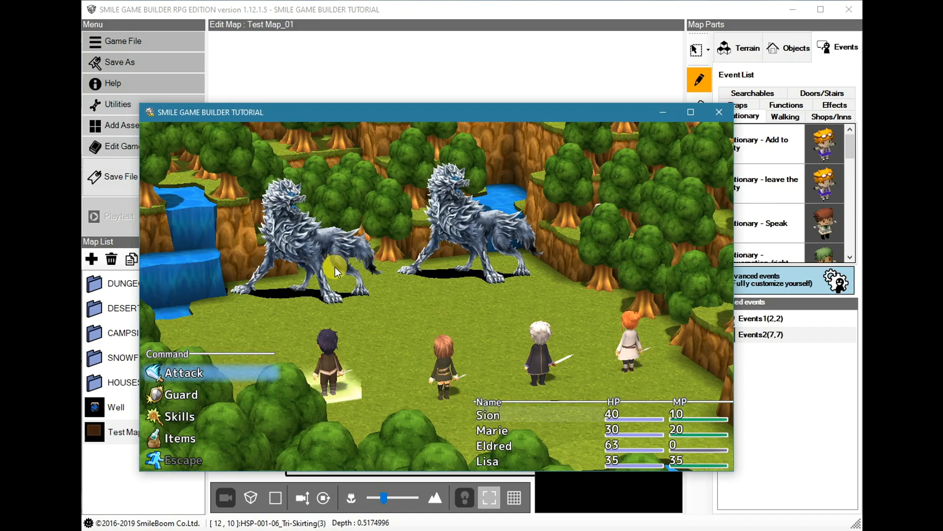
Play the opening rounds of the Dire wolf battle using the Attack command for the party members
key(Return)
key(Return)
key(Return)
key(Return)
key(Return)
key(Return)
key(Return)
key(Return)
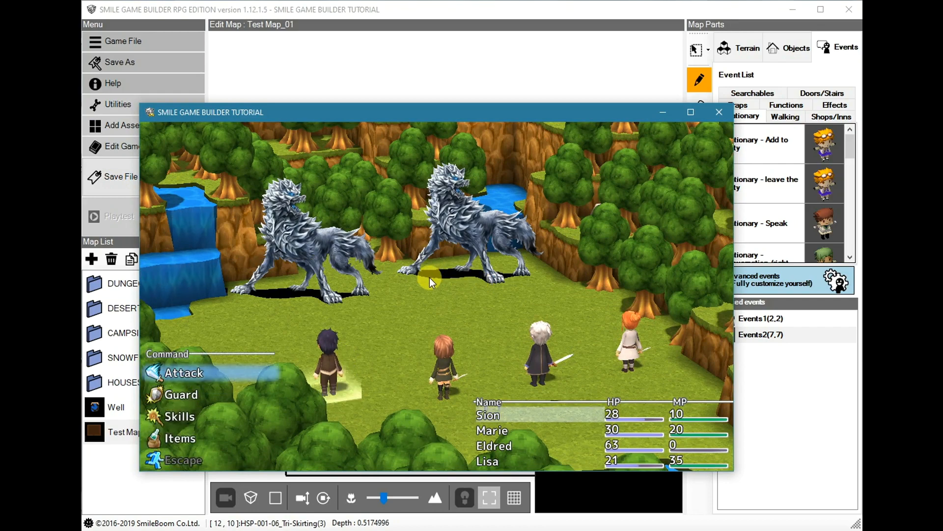
key(Return)
key(Return)
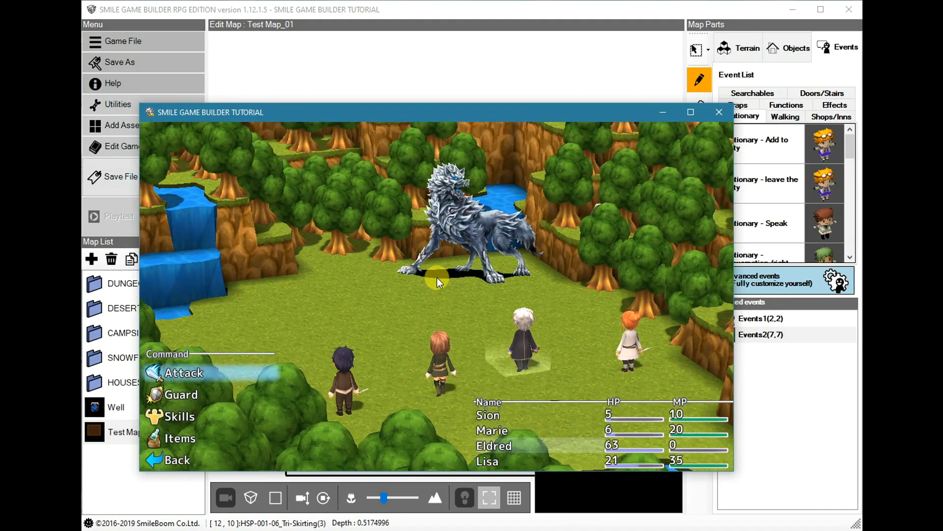
Fight the remaining Dire wolf with regular attacks, dismiss the battle results and close the playtest
key(Return)
key(Return)
key(Return)
key(Return)
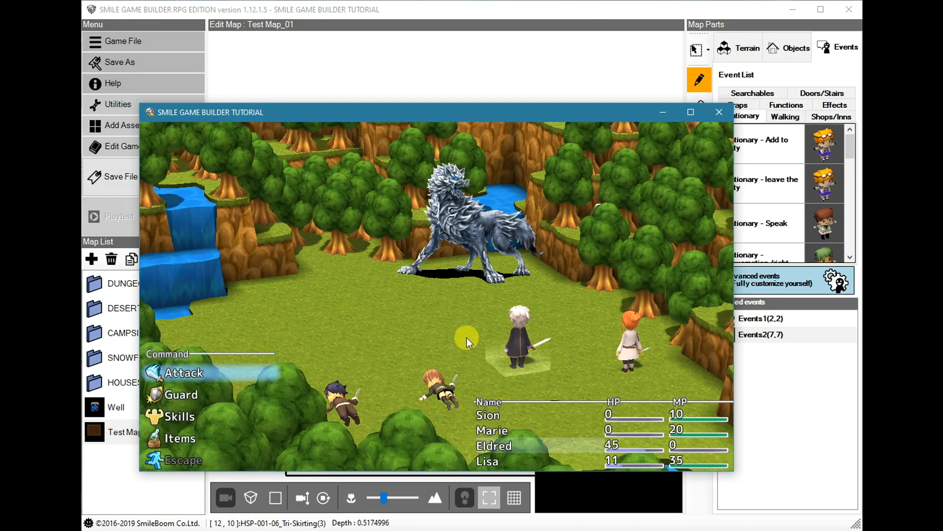
key(Return)
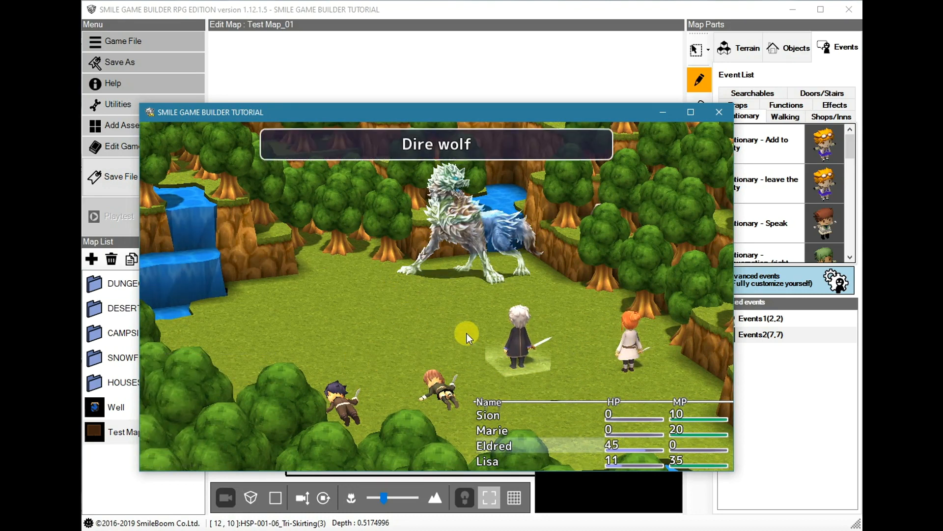
key(Return)
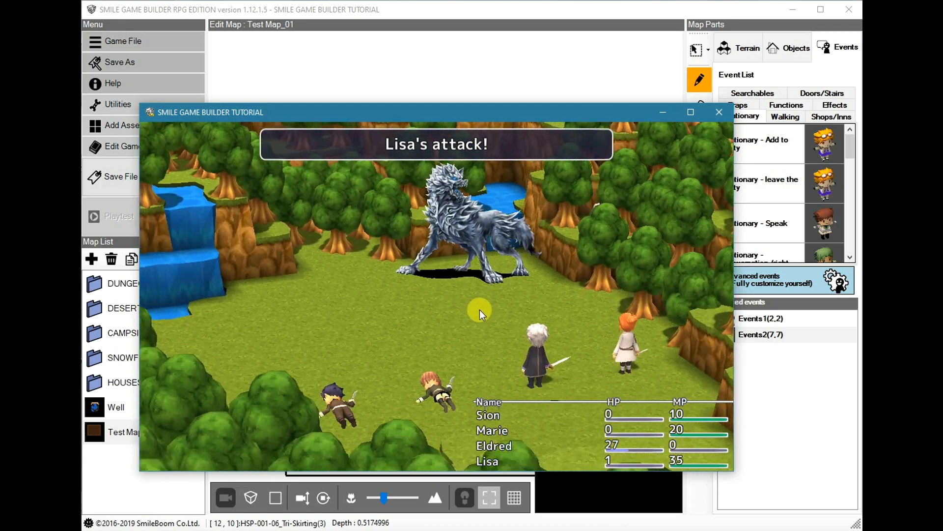
key(Return)
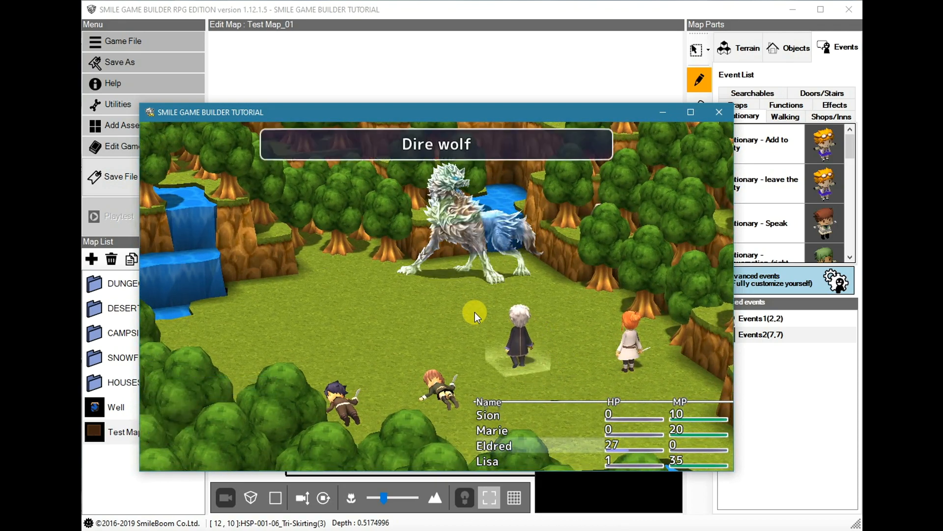
key(Return)
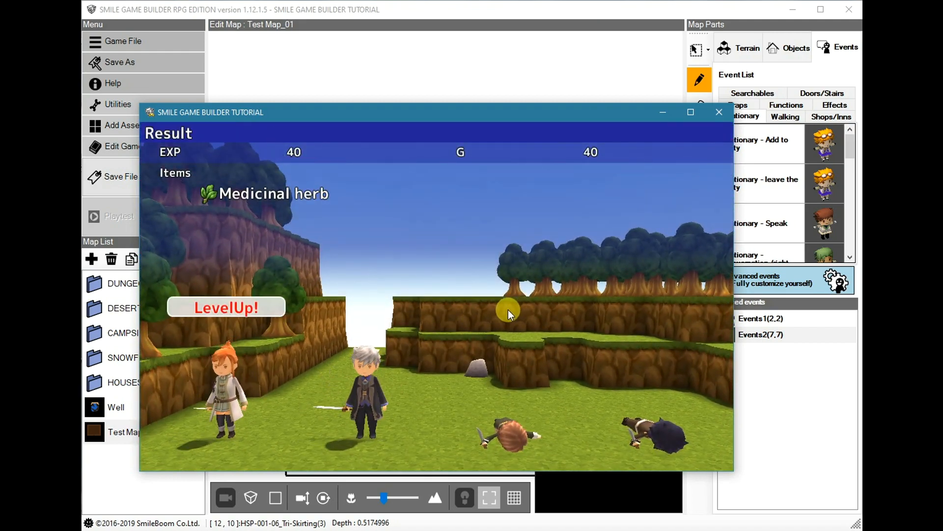
key(Return)
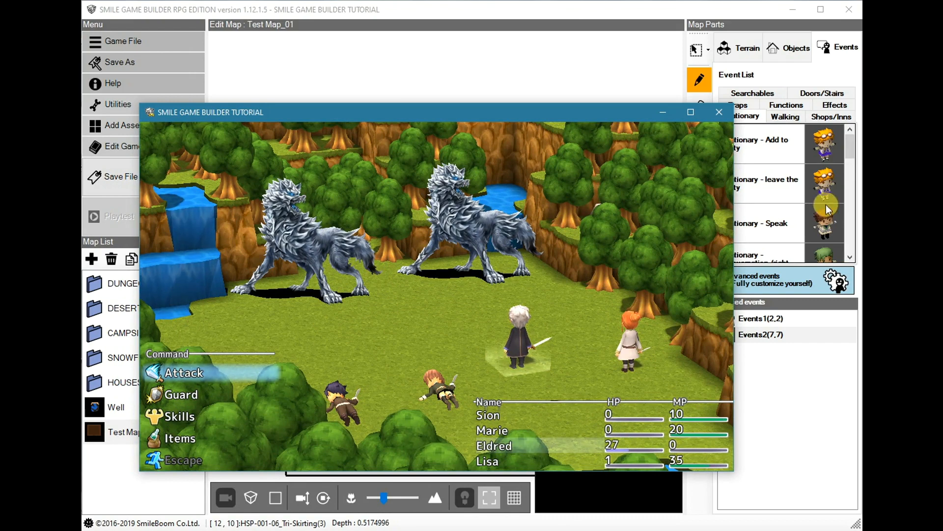
click(724, 110)
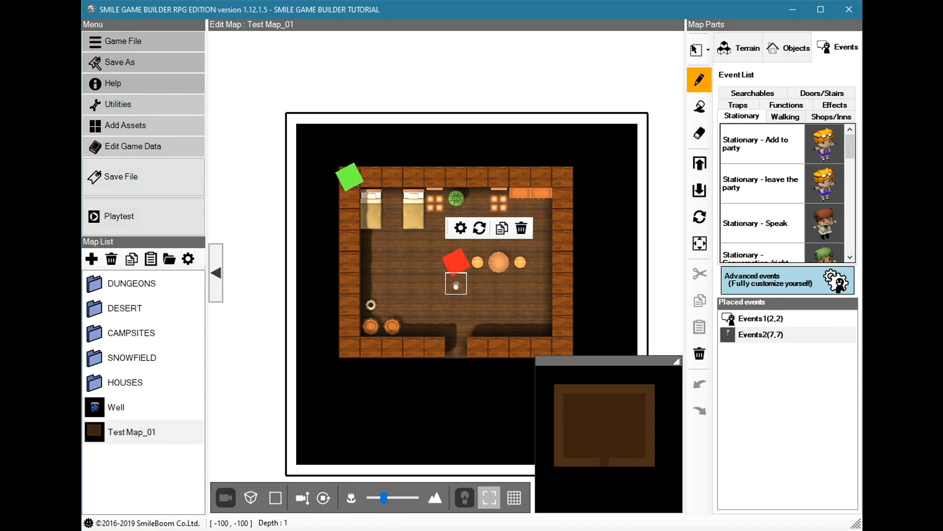
Open the common event Battle Turns Sync'd from the game data for editing
click(143, 151)
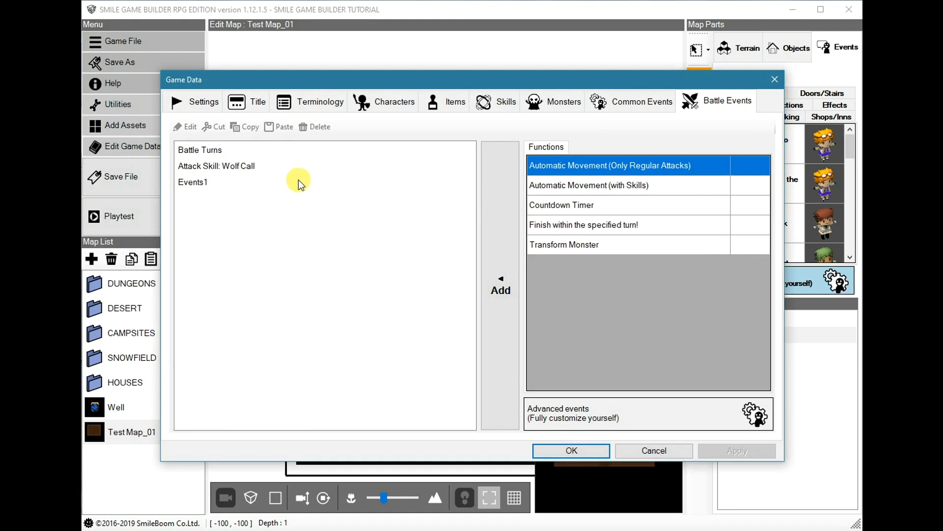
click(634, 107)
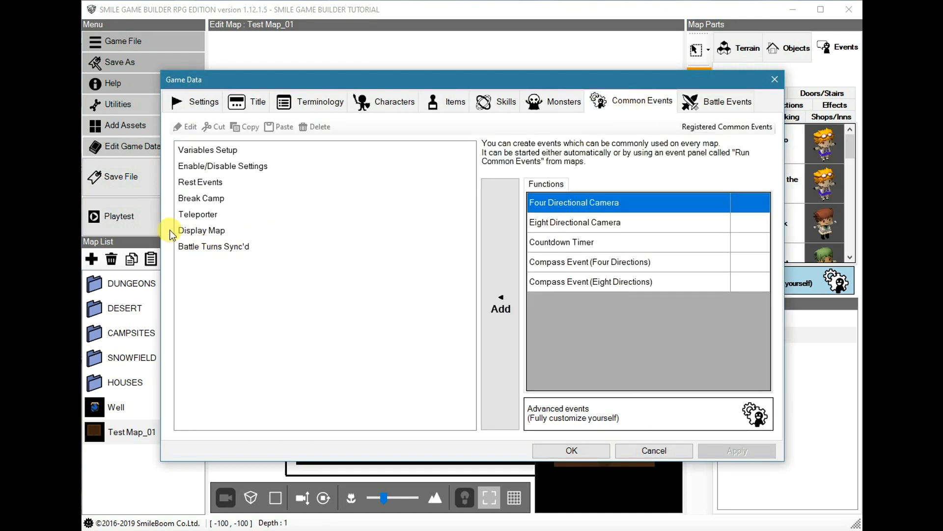
click(220, 246)
click(223, 247)
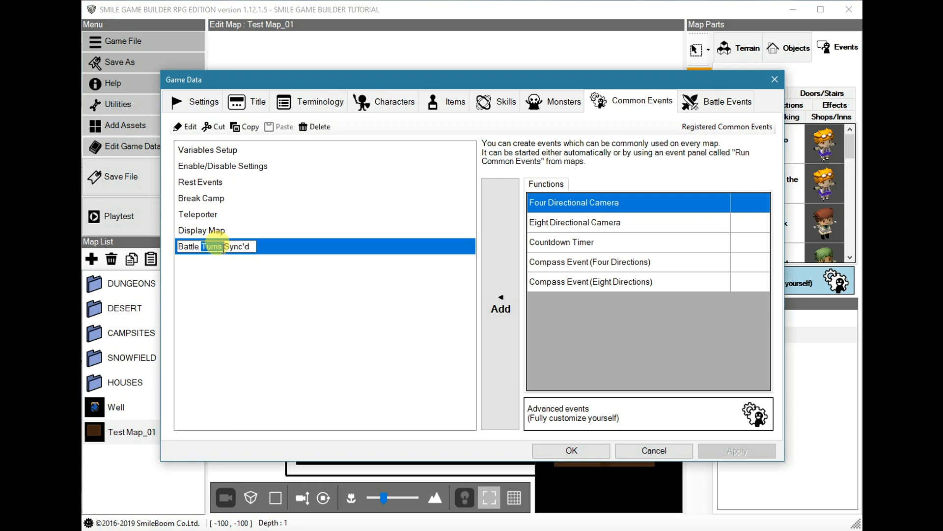
double_click(197, 252)
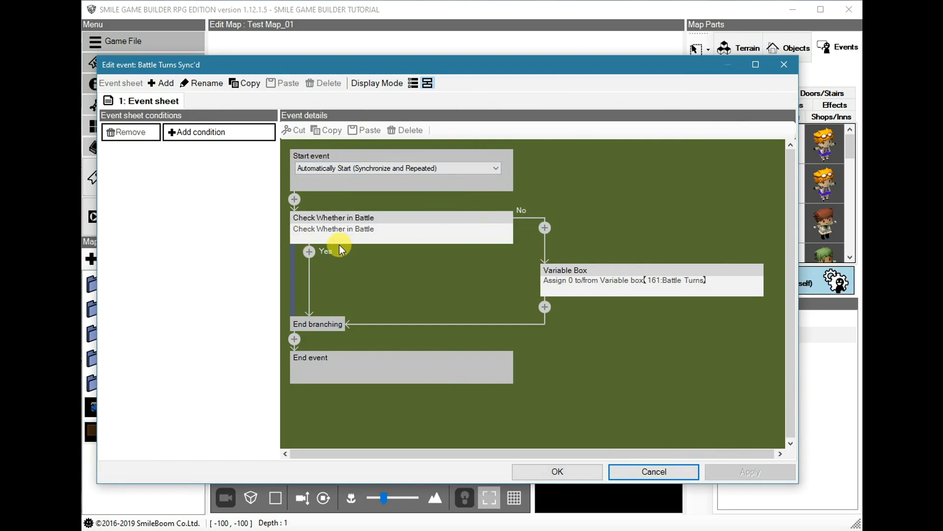
Review the Check Whether in Battle and Variable Box panels of Battle Turns Sync'd, then confirm and close the event
click(363, 232)
click(367, 253)
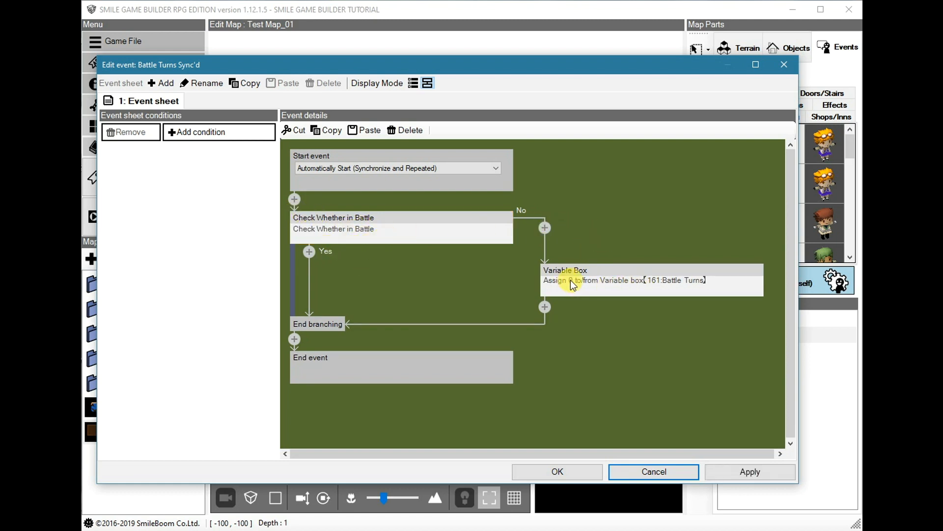
click(653, 291)
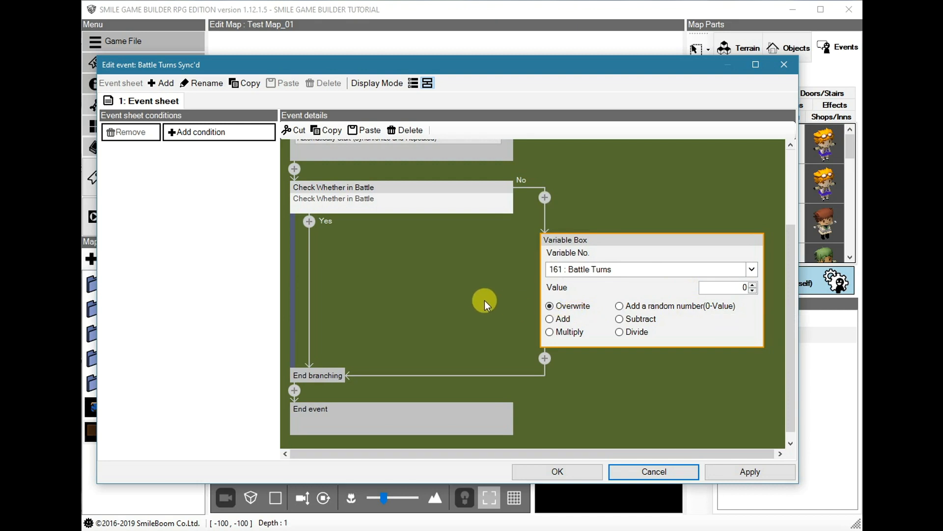
scroll(482, 300, up, 1)
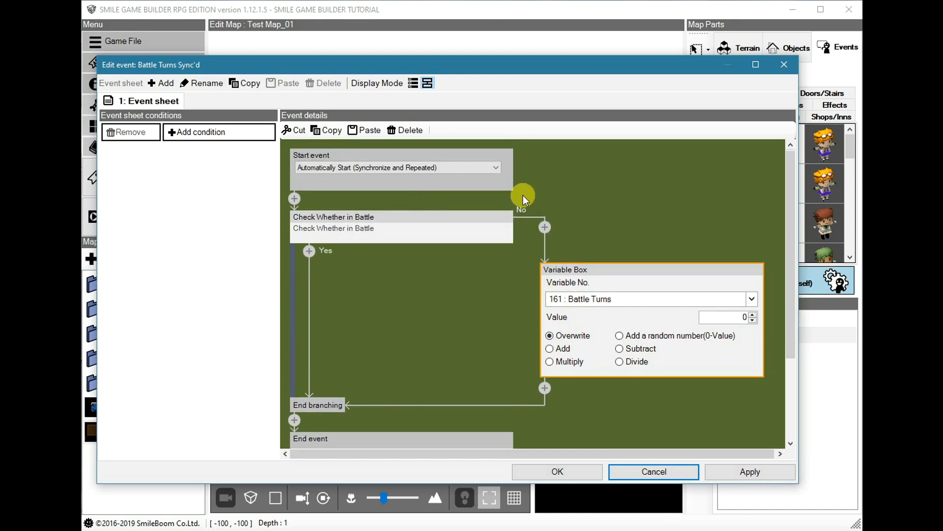
click(557, 470)
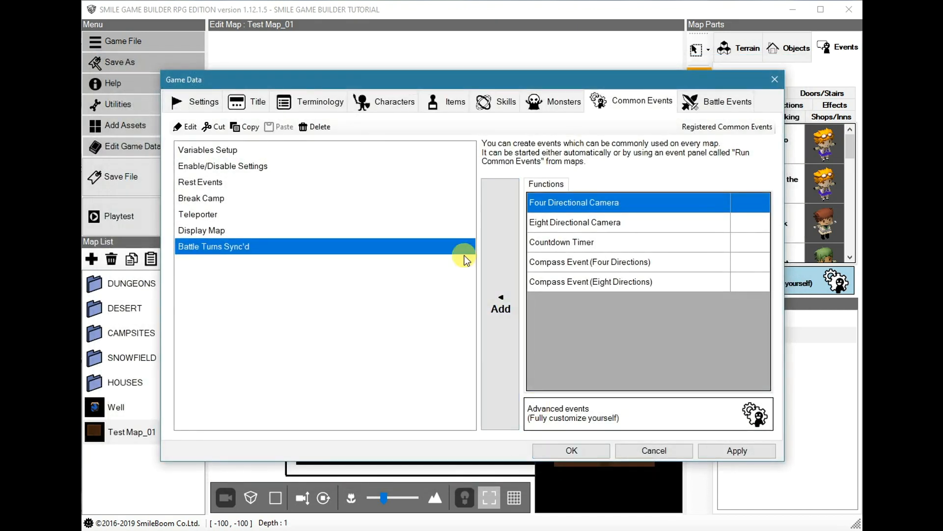
Inspect the Battle Start and Battle Turns sheets of the Battle Turns battle event and close it without changes
click(720, 106)
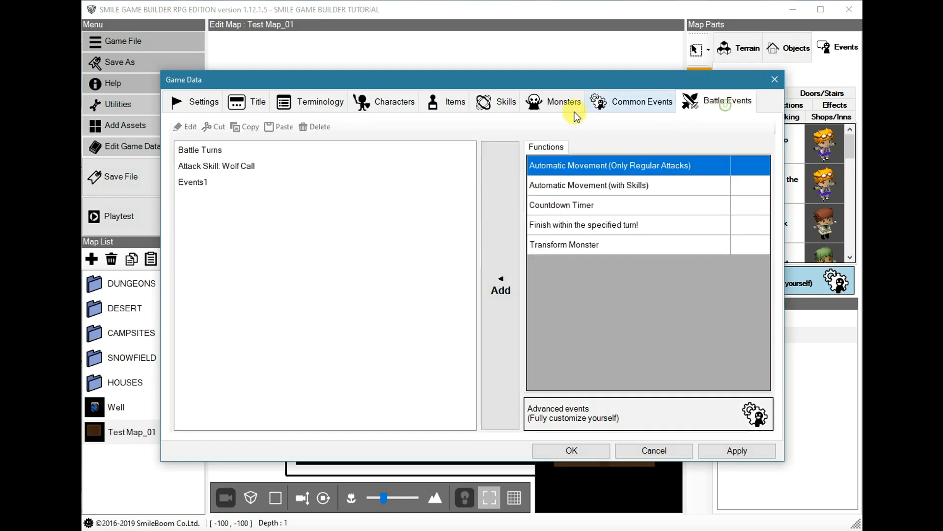
double_click(202, 151)
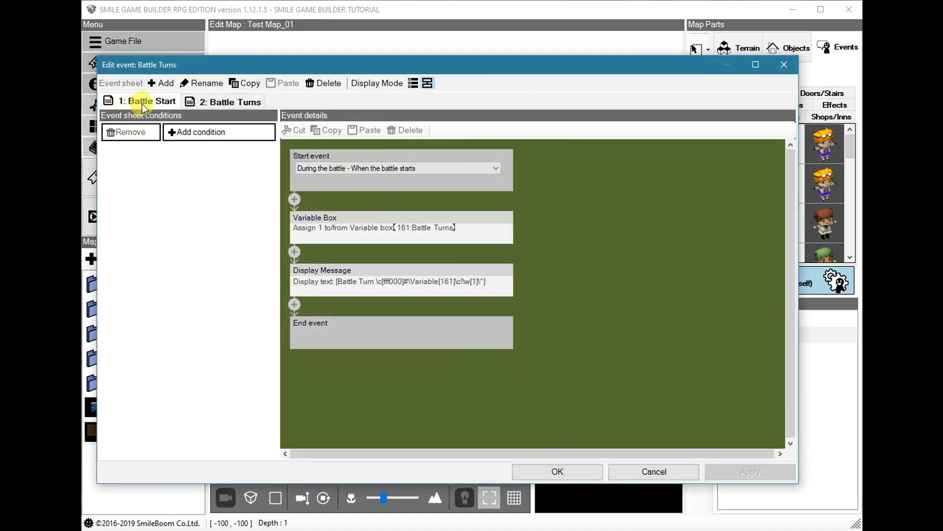
click(218, 101)
click(143, 151)
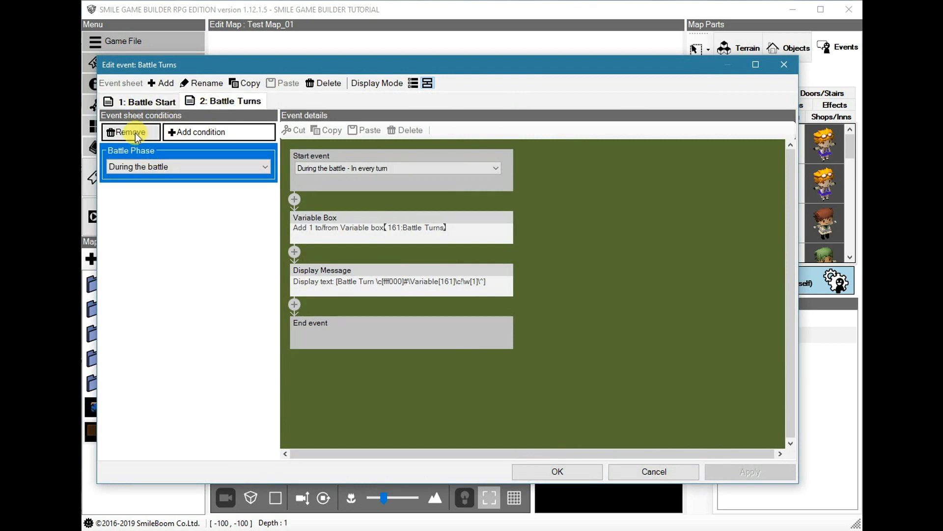
click(681, 473)
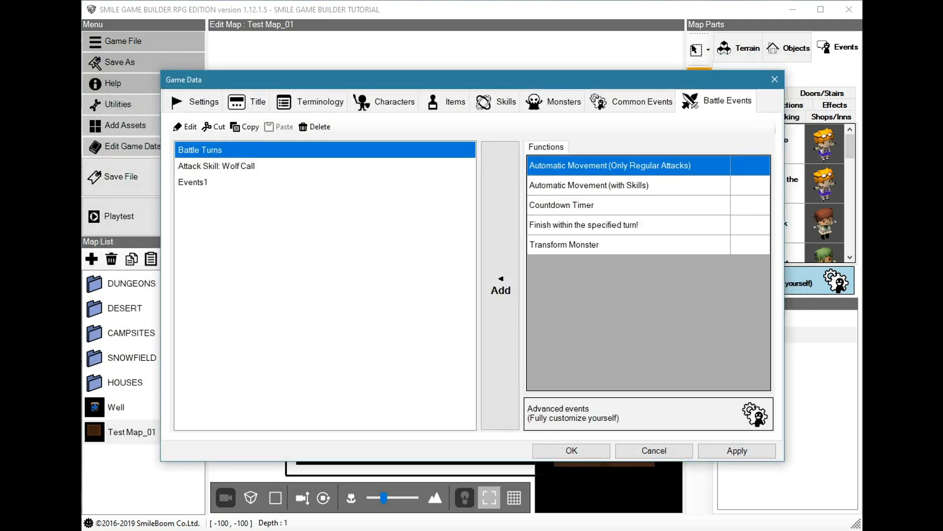
Reopen the common event Battle Turns Sync'd to examine its in-battle check and close it without changes
click(650, 101)
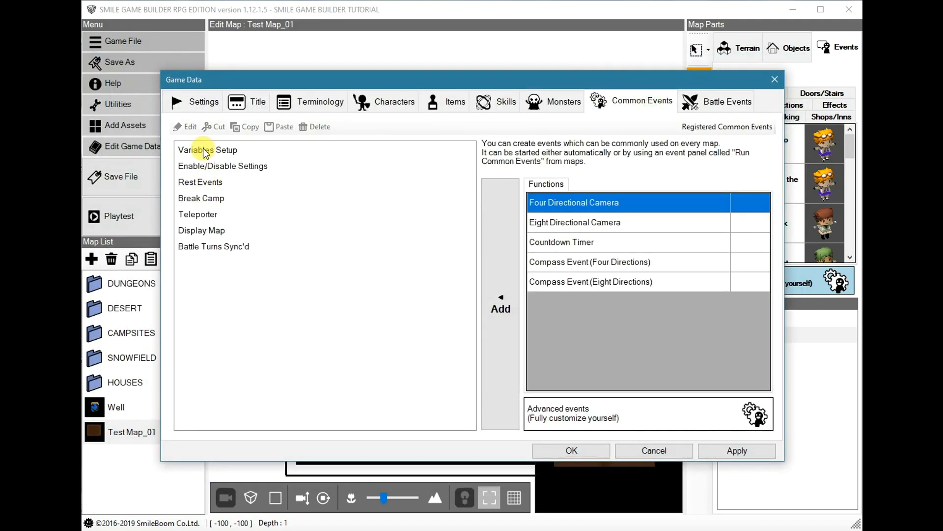
double_click(197, 251)
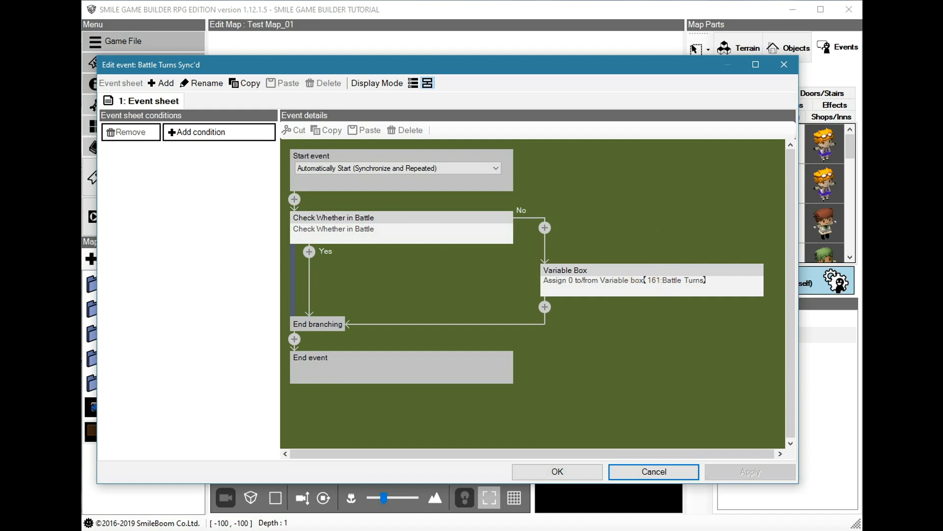
click(652, 471)
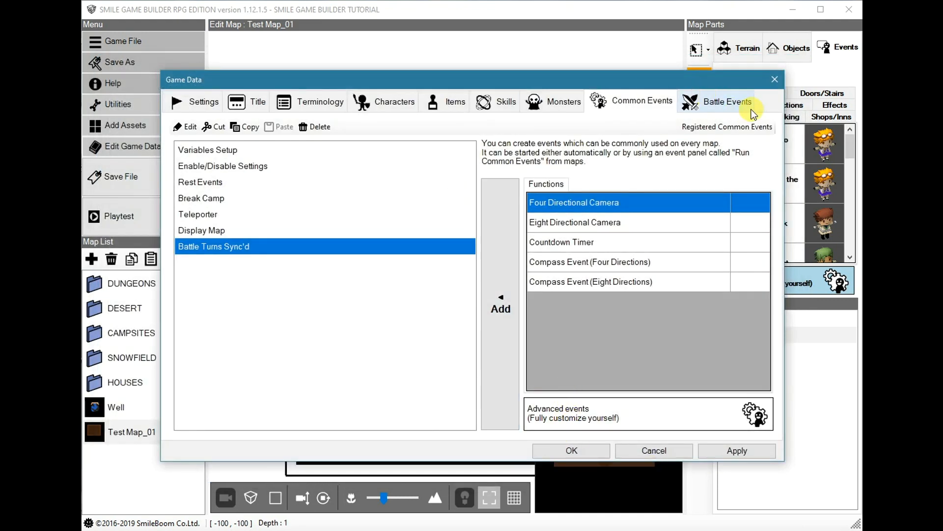
Check the sheet of the battle event Attack Skill: Wolf Call and rename the event as Attack Skill: Wolf Whistle
click(726, 103)
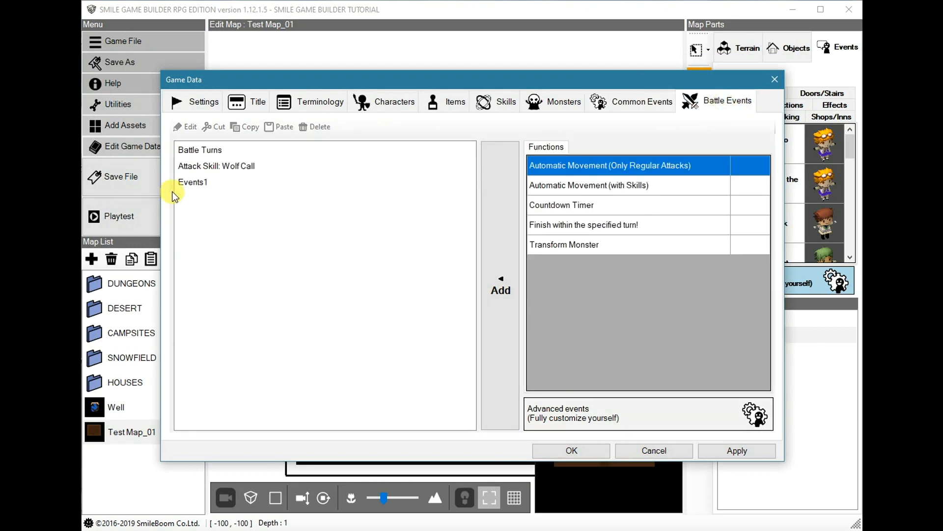
click(223, 167)
click(220, 165)
click(245, 194)
double_click(250, 165)
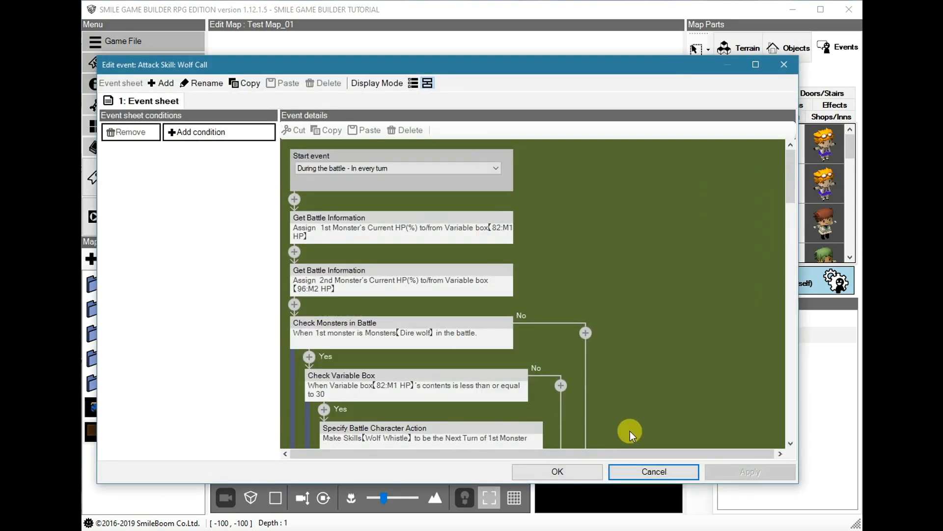
click(654, 471)
click(251, 167)
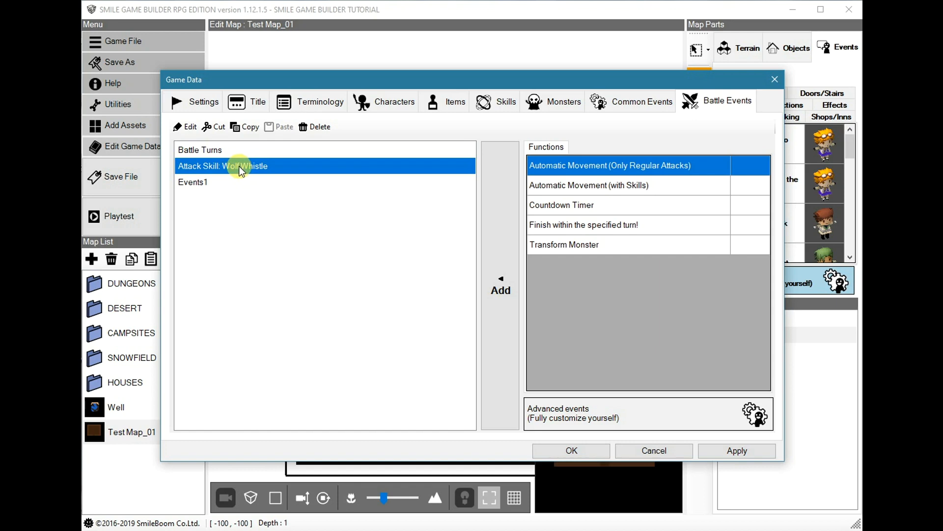
Review the event sheet of Attack Skill: Wolf Whistle and close it without changes
double_click(239, 167)
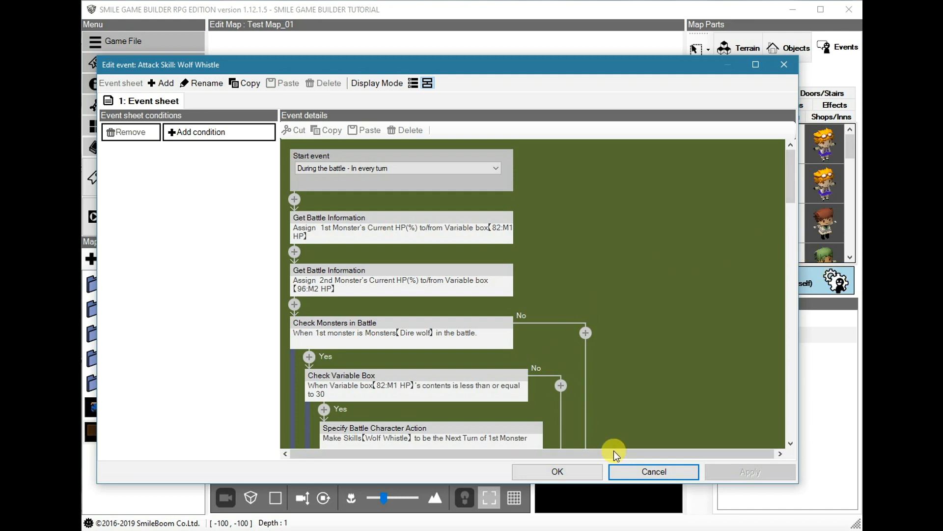
click(647, 472)
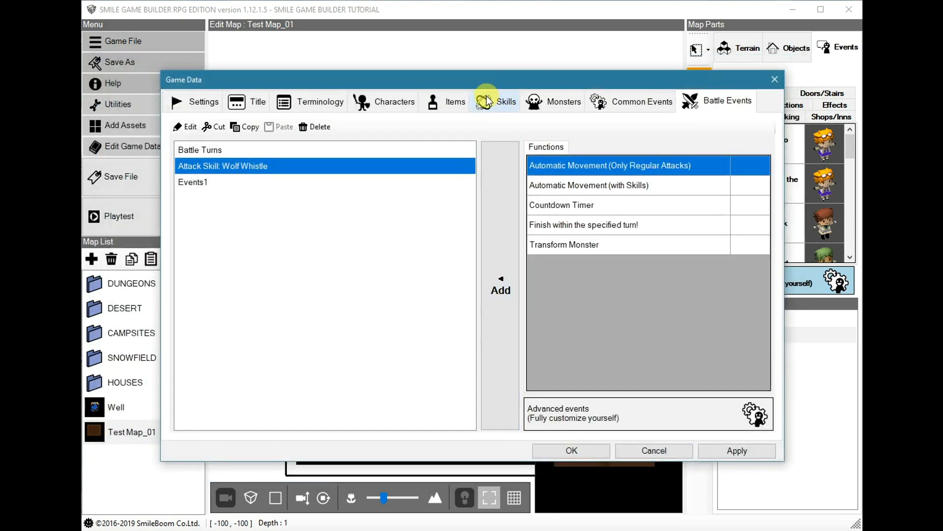
Examine the Wolf Whistle skill's basic options and its effects on allies and enemies
click(498, 104)
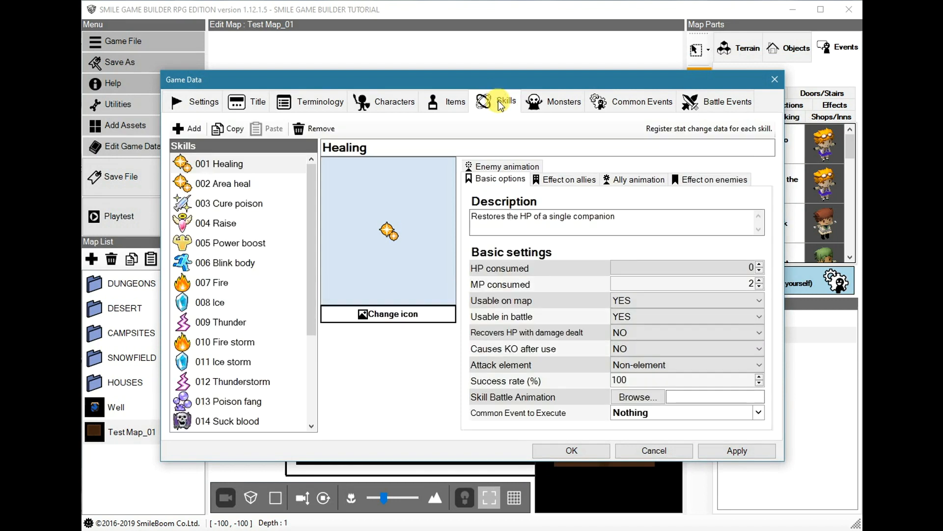
drag(315, 211, 310, 295)
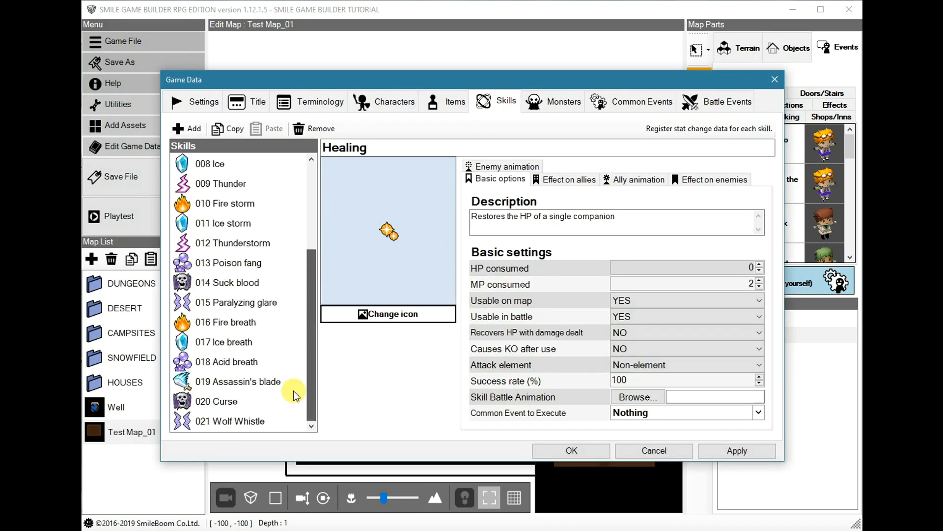
click(217, 423)
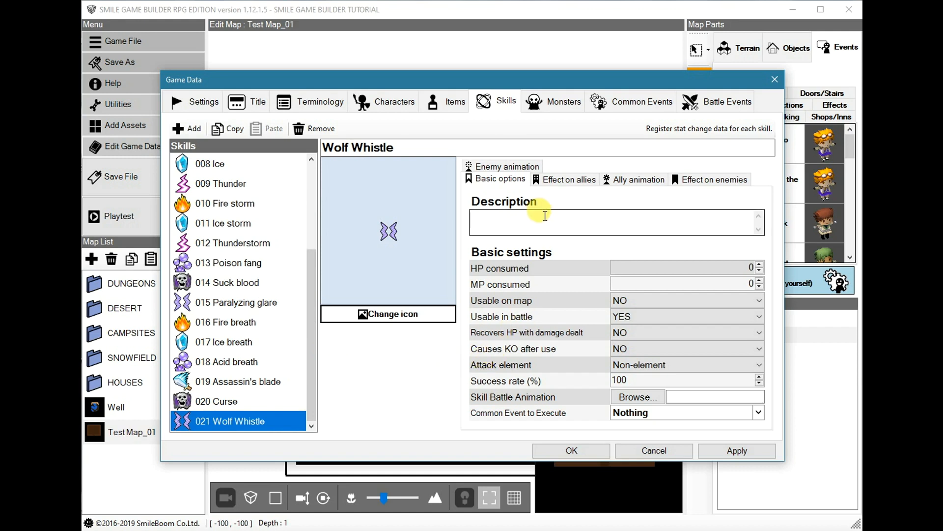
click(571, 179)
click(475, 250)
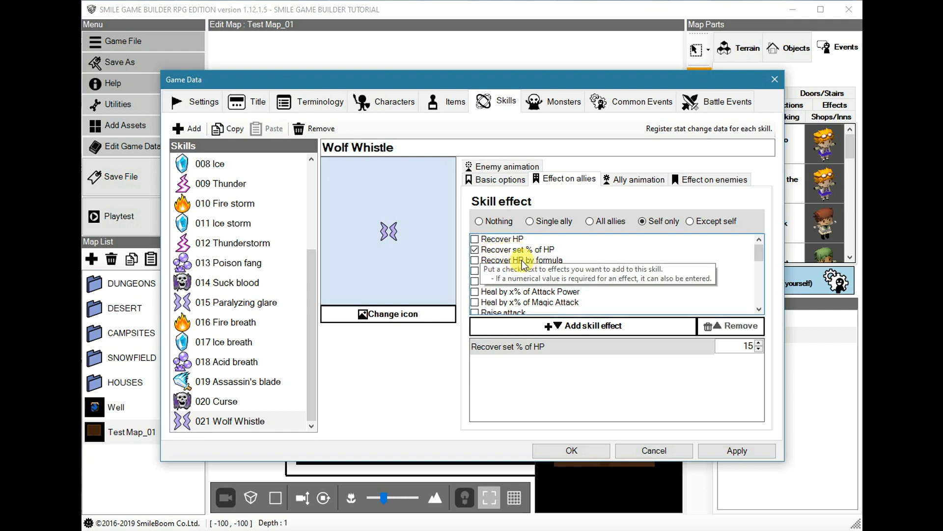
click(505, 240)
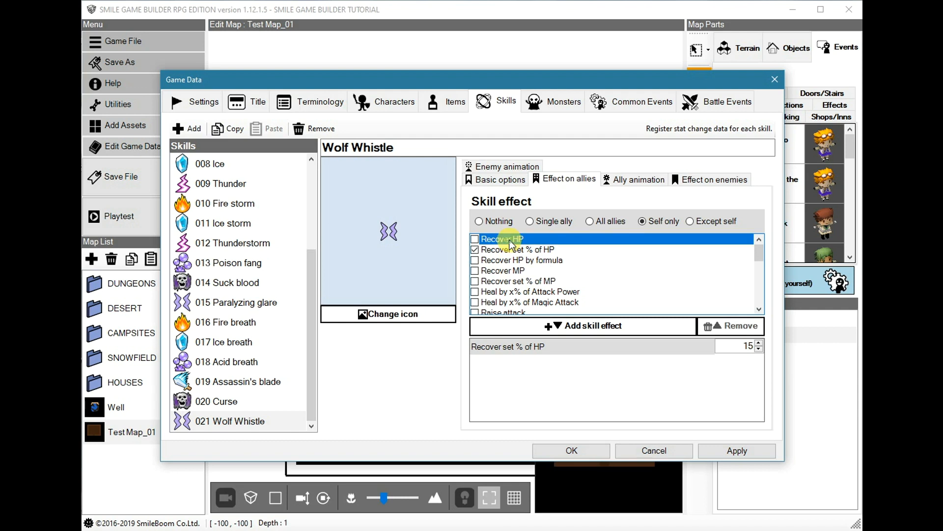
click(531, 262)
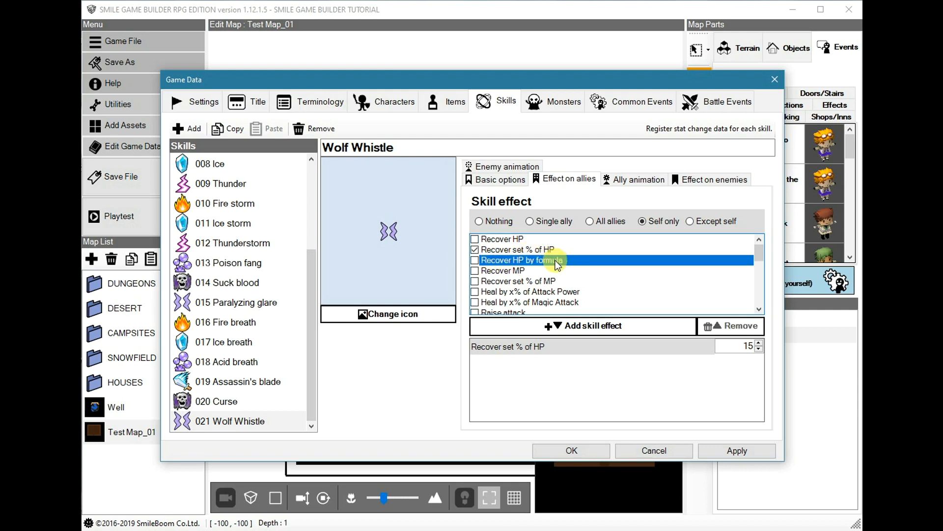
click(561, 346)
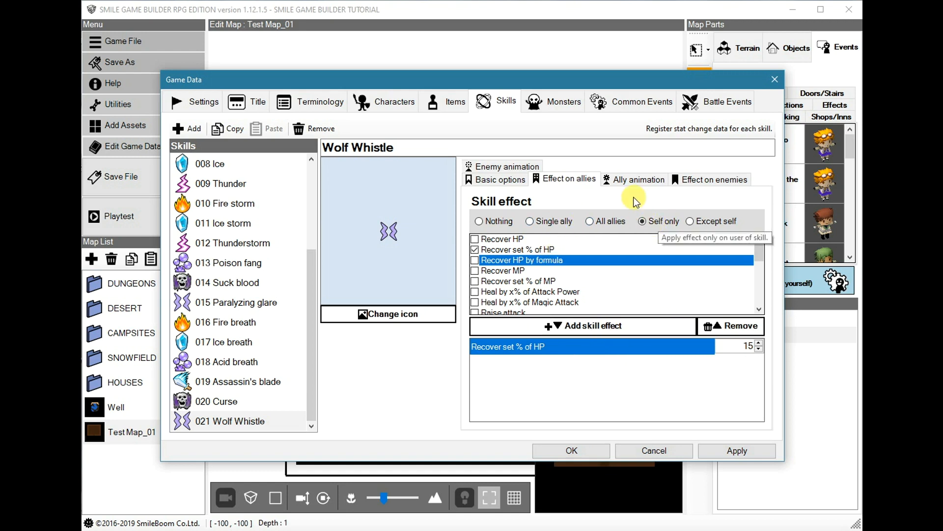
click(709, 179)
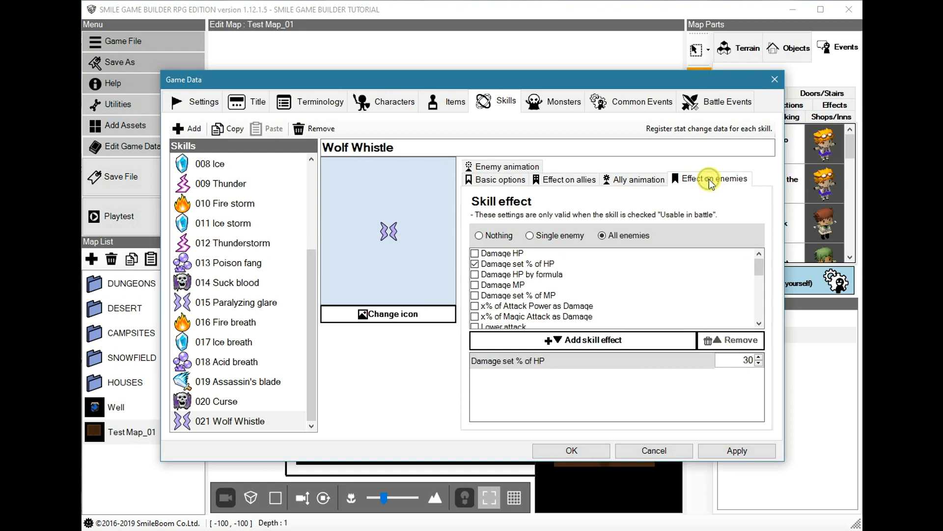
click(494, 266)
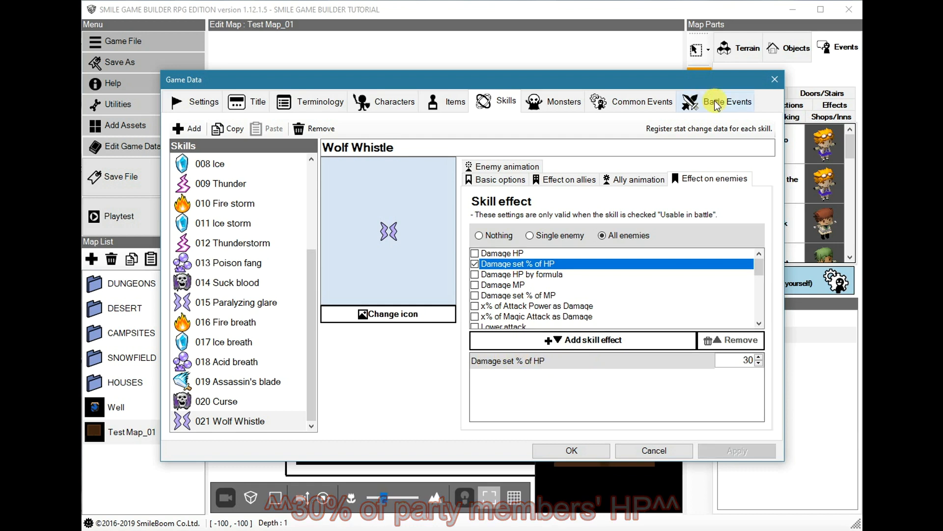
Open the battle event Battle Turns to check its Battle Start sheet and close it without changes
click(716, 104)
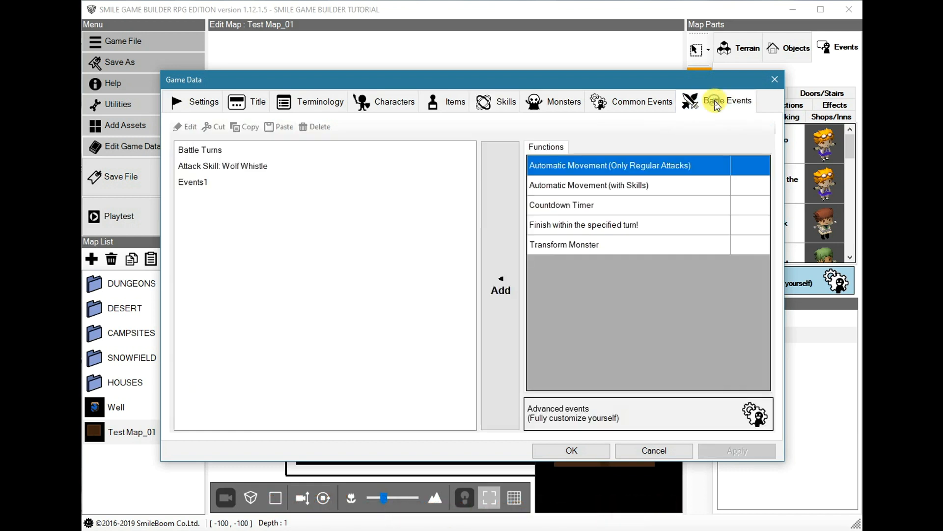
double_click(194, 151)
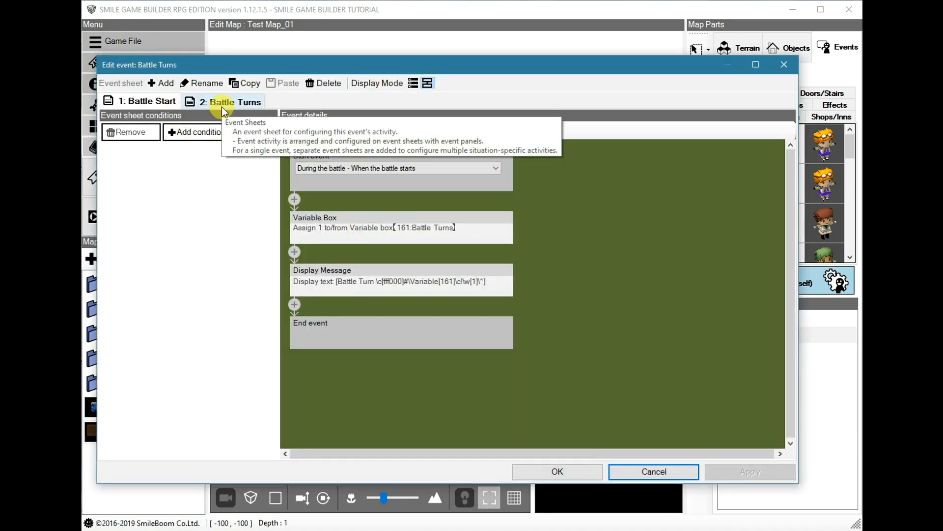
key(Escape)
Open the battle event Attack Skill: Wolf Whistle and review the beginning of its event sheet
click(236, 167)
double_click(201, 170)
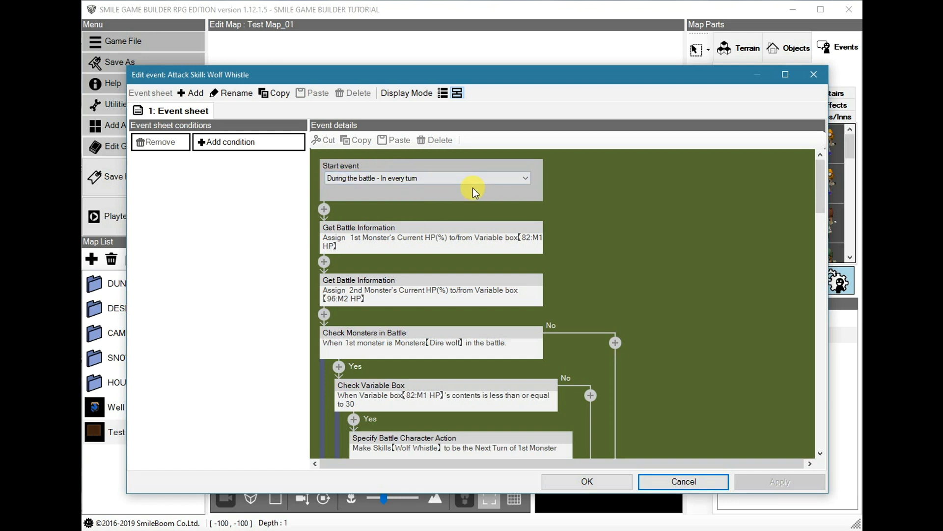
scroll(600, 202, down, 1)
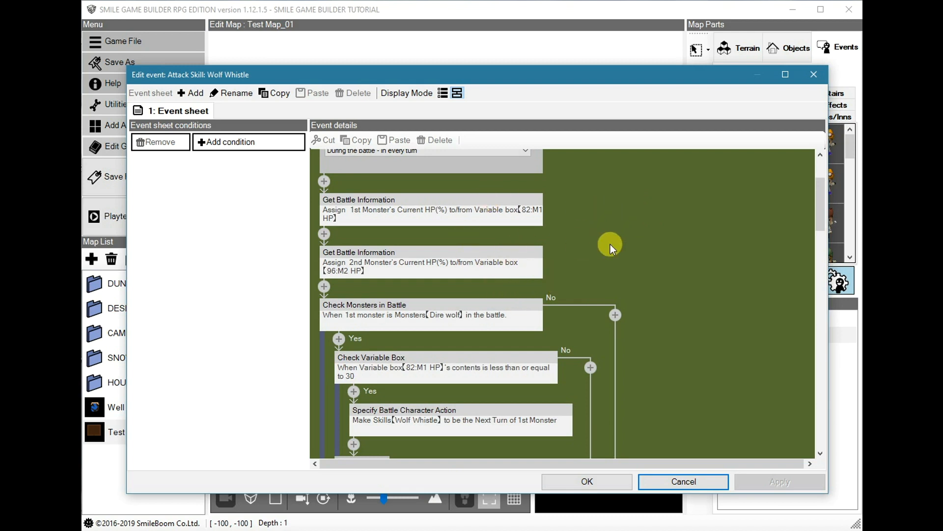
scroll(619, 229, up, 1)
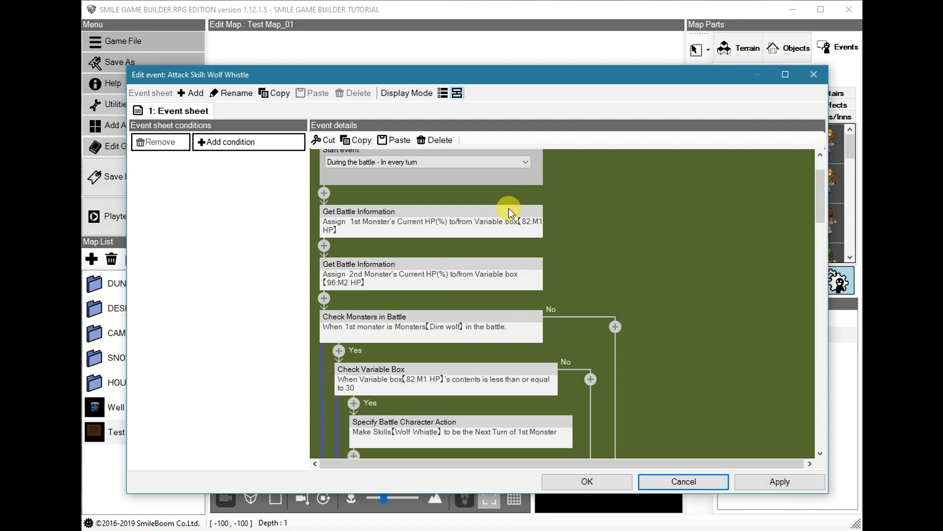
Inspect the two Get Battle Information commands that assign the 1st and 2nd monsters' current HP(%) to variable boxes
click(423, 217)
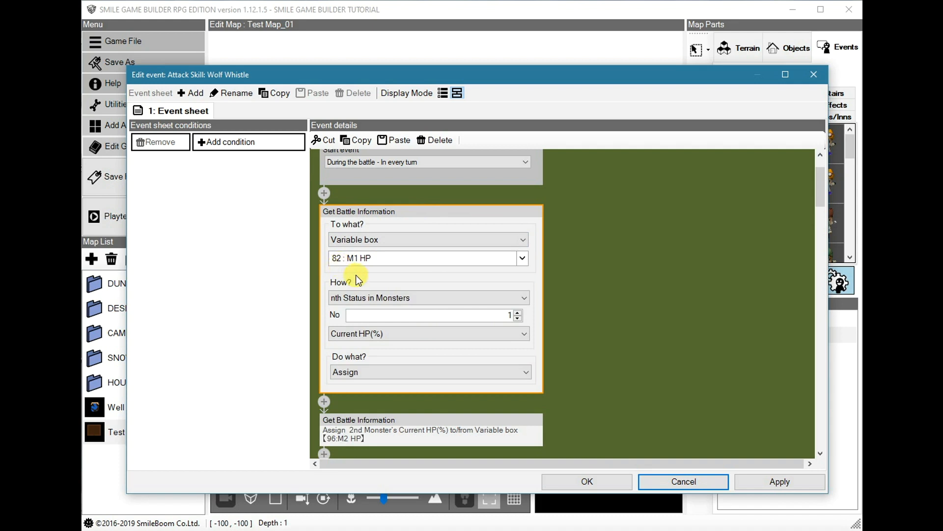
scroll(594, 299, down, 1)
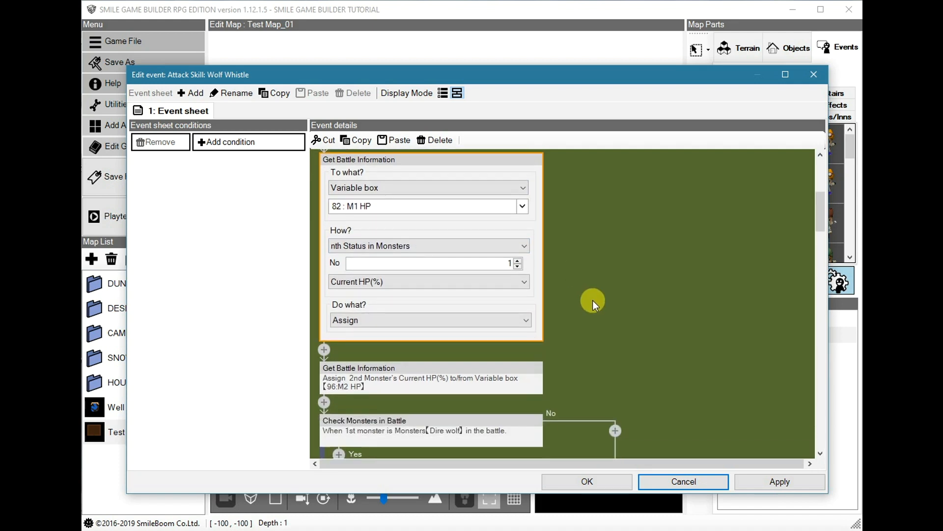
click(406, 369)
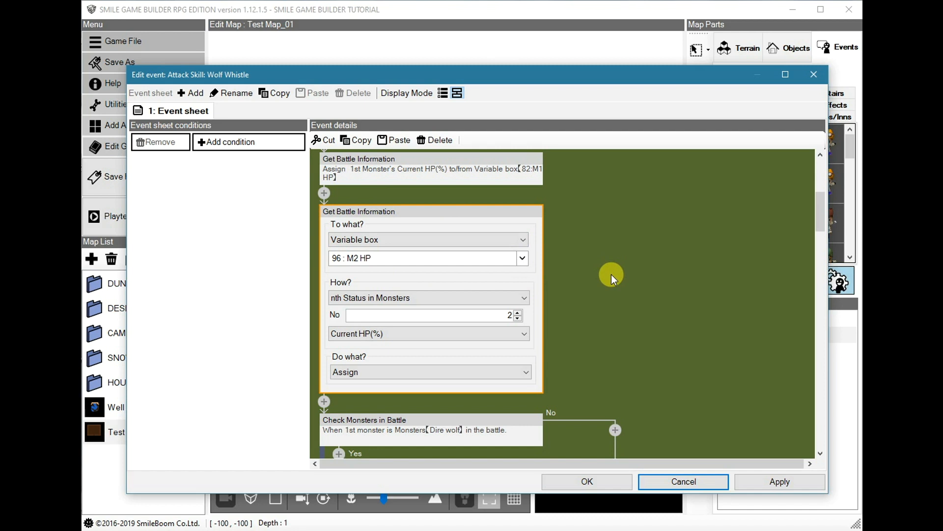
scroll(612, 274, down, 3)
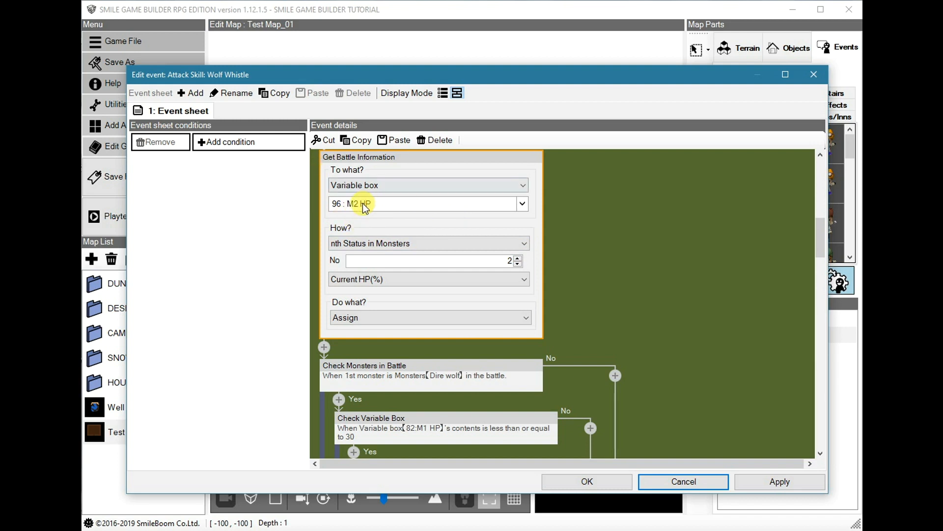
scroll(575, 235, up, 3)
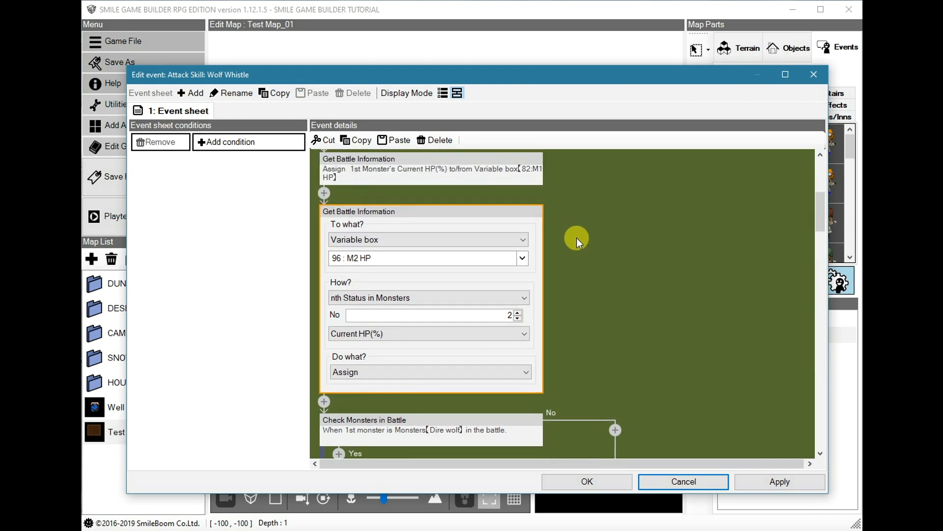
scroll(577, 238, down, 1)
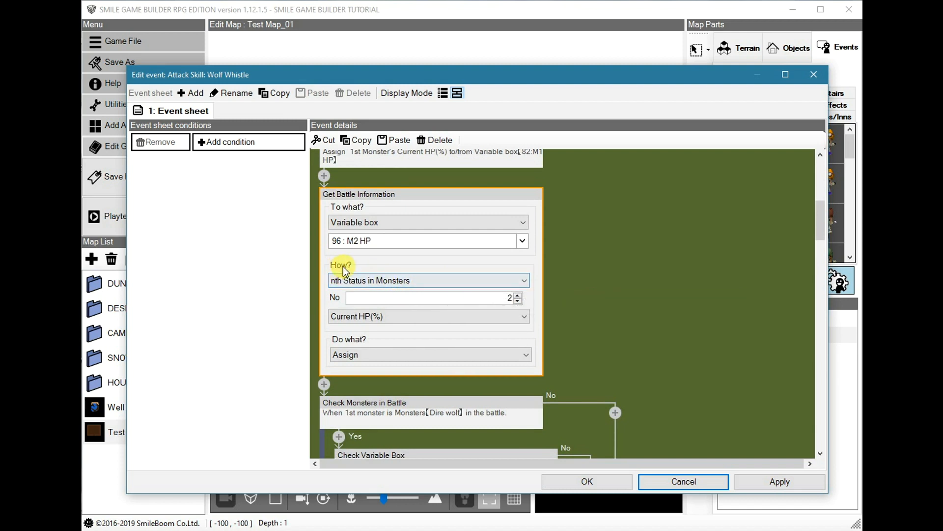
Reselect nth Status in Monsters as the source for the 2nd monster's Get Battle Information and compare its settings with the 1st monster's
click(375, 283)
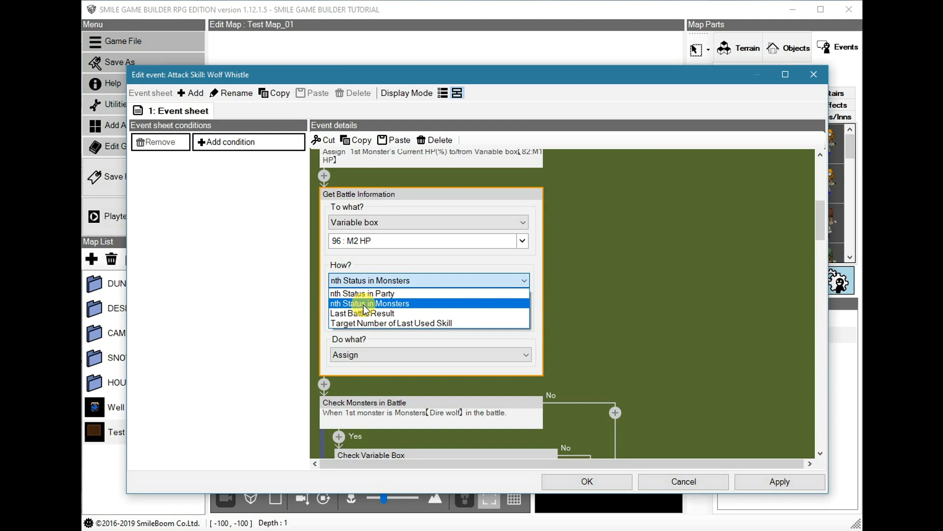
click(364, 304)
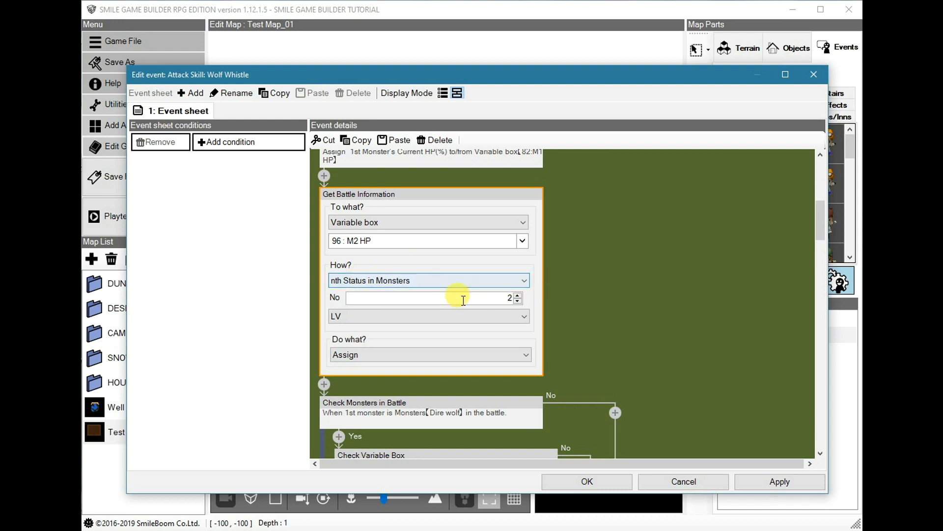
click(497, 158)
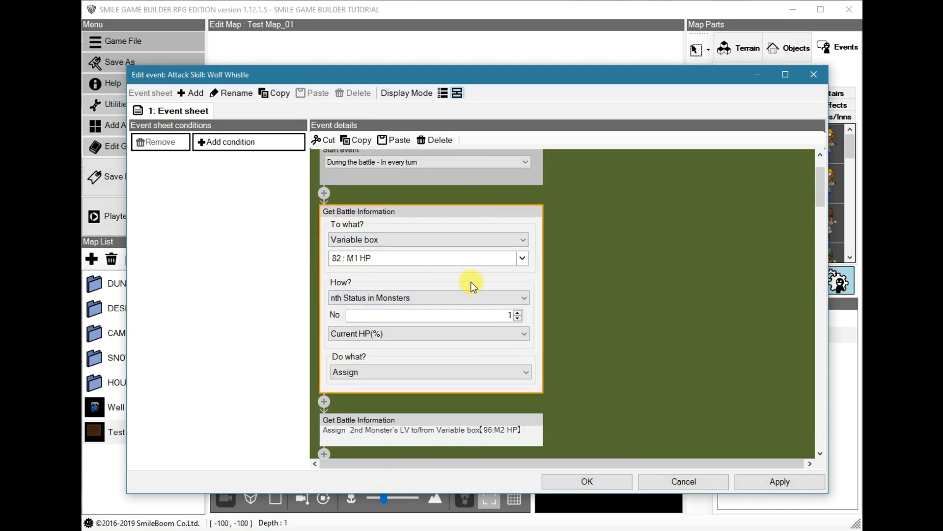
click(467, 438)
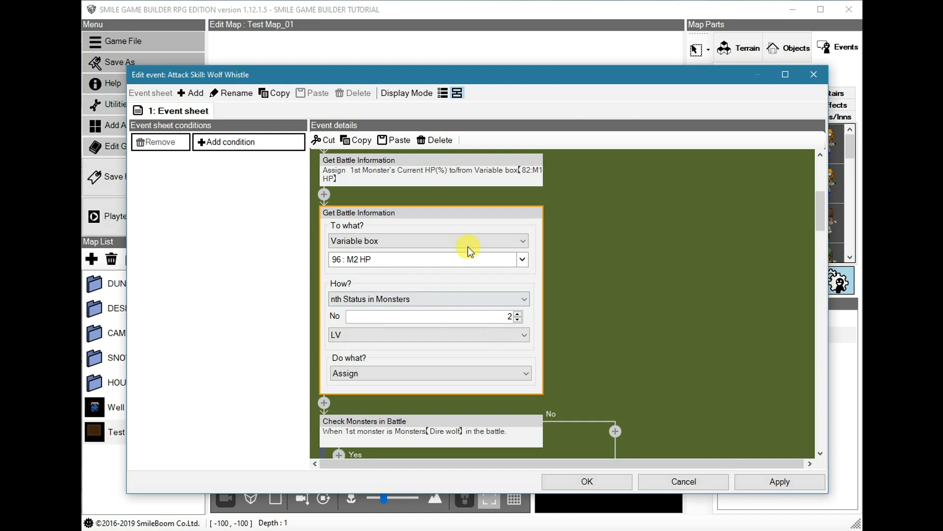
click(593, 211)
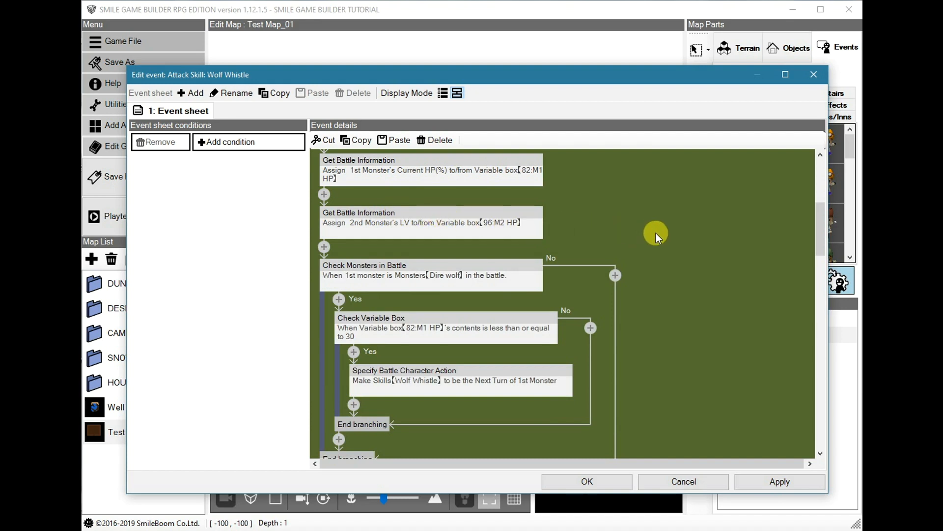
Examine the 1st monster's Dire wolf check and locate Check Monsters in Battle among the available event commands without adding it
scroll(675, 248, down, 3)
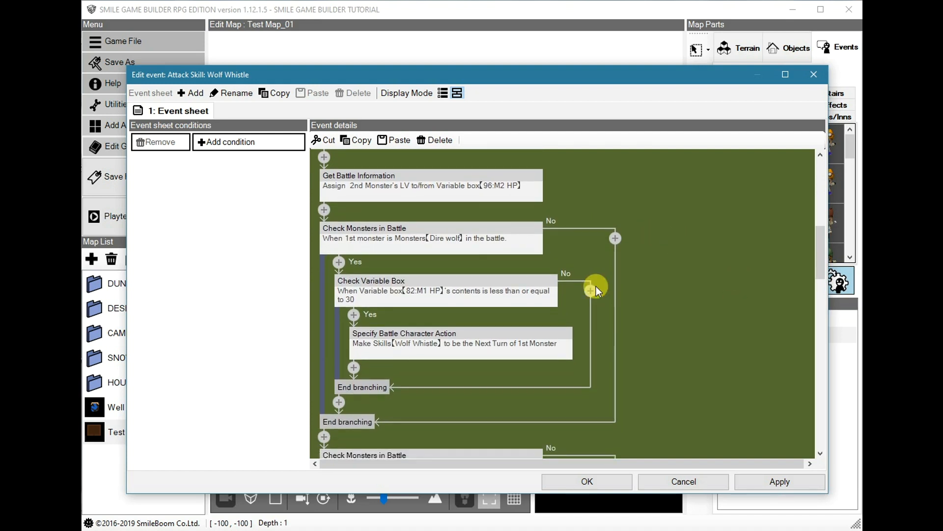
click(421, 240)
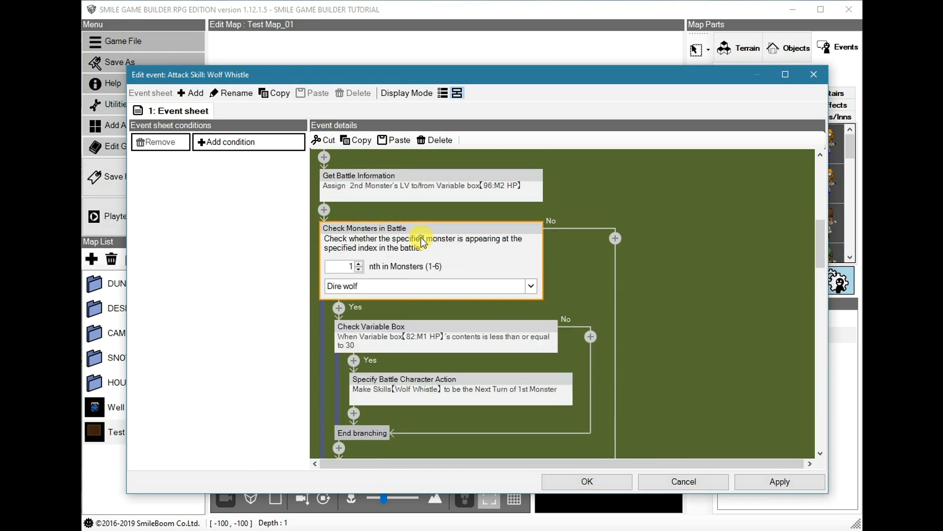
scroll(411, 237, up, 3)
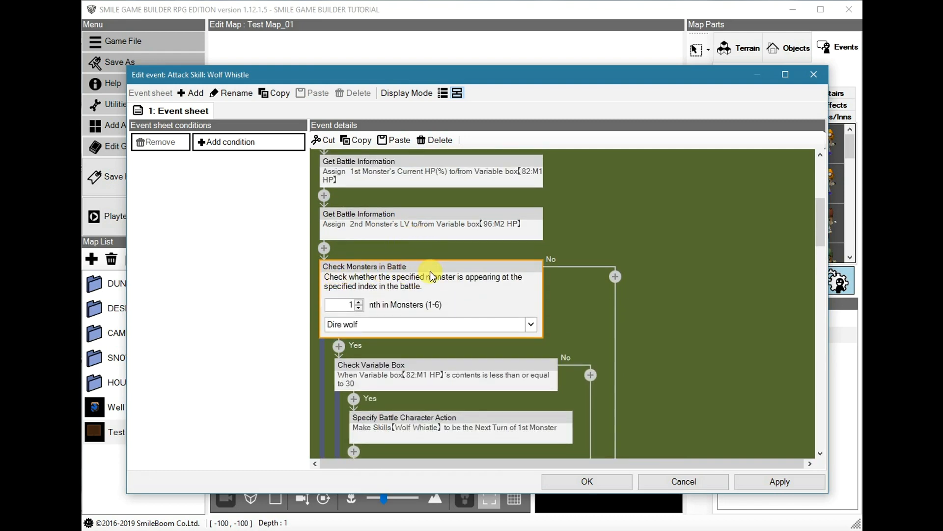
click(324, 248)
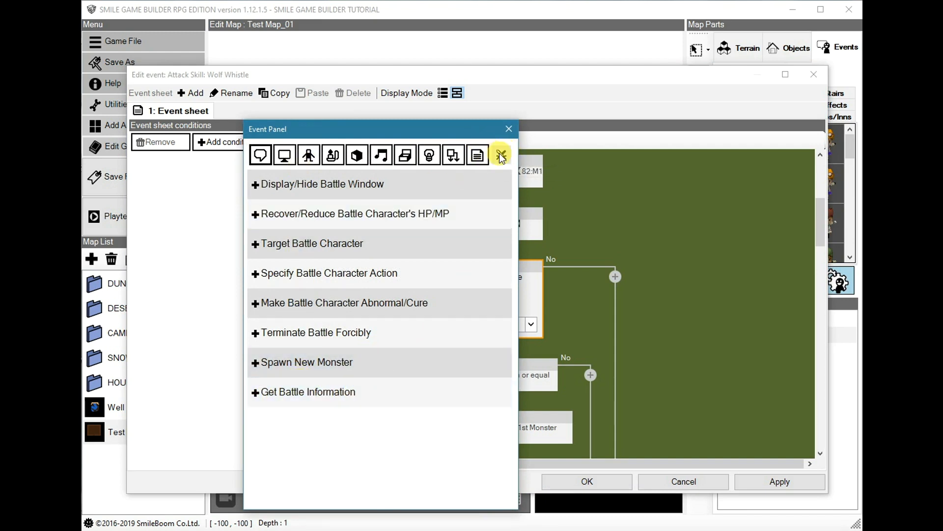
click(451, 156)
scroll(361, 334, down, 1)
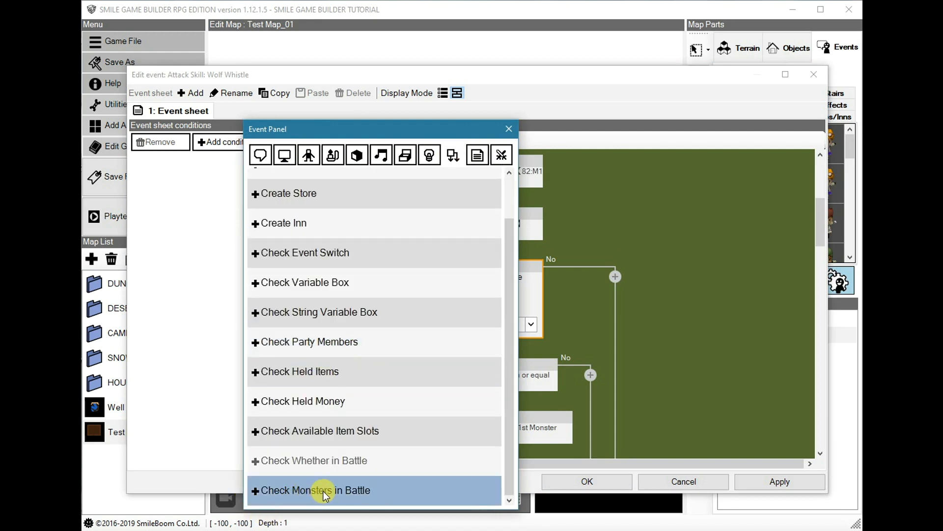
click(509, 130)
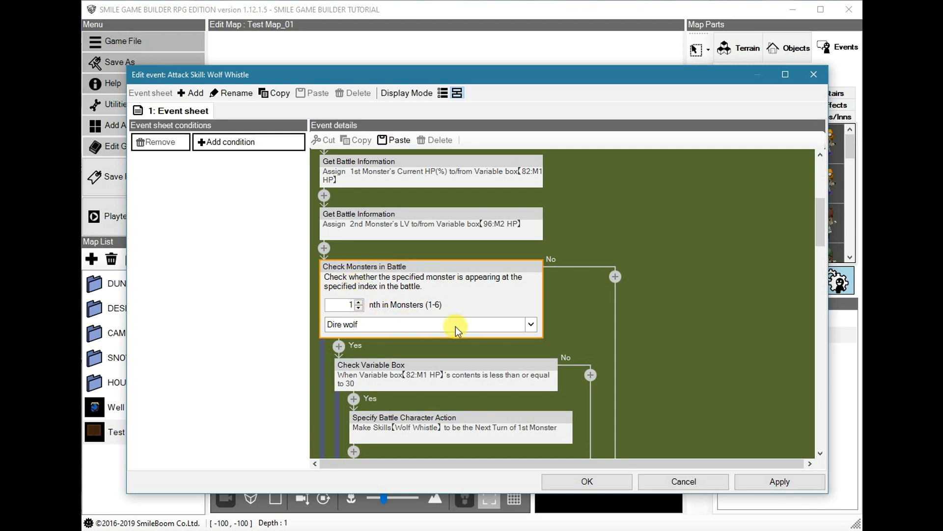
click(578, 317)
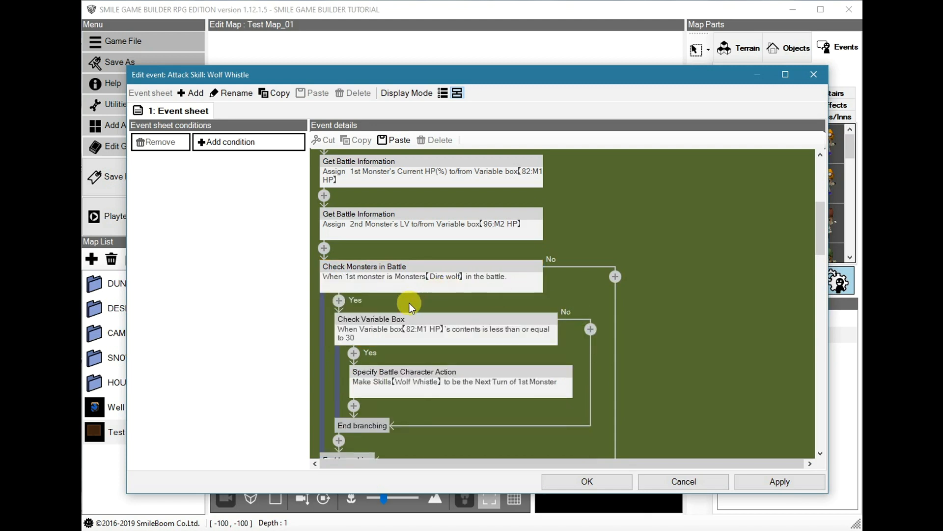
Inspect the 1st monster's M1 HP variable check and the battle character action that uses Wolf Whistle
click(429, 320)
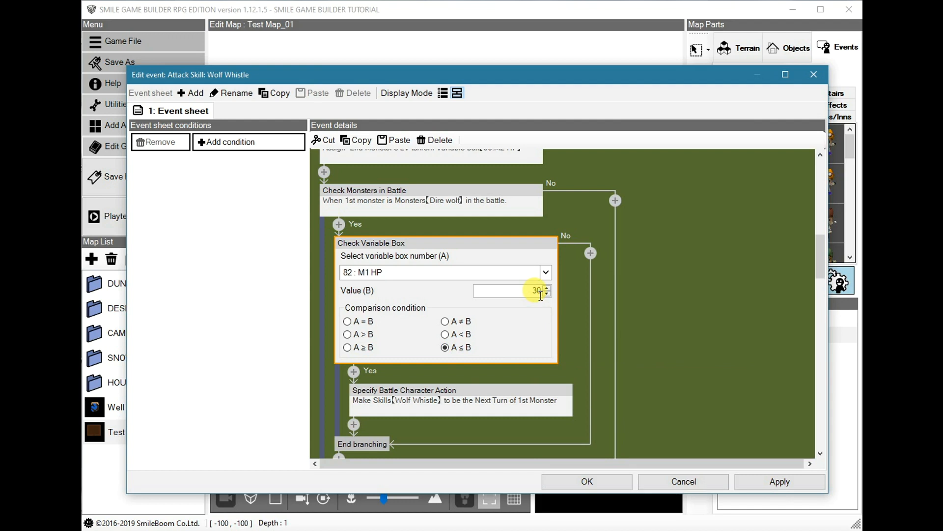
click(510, 388)
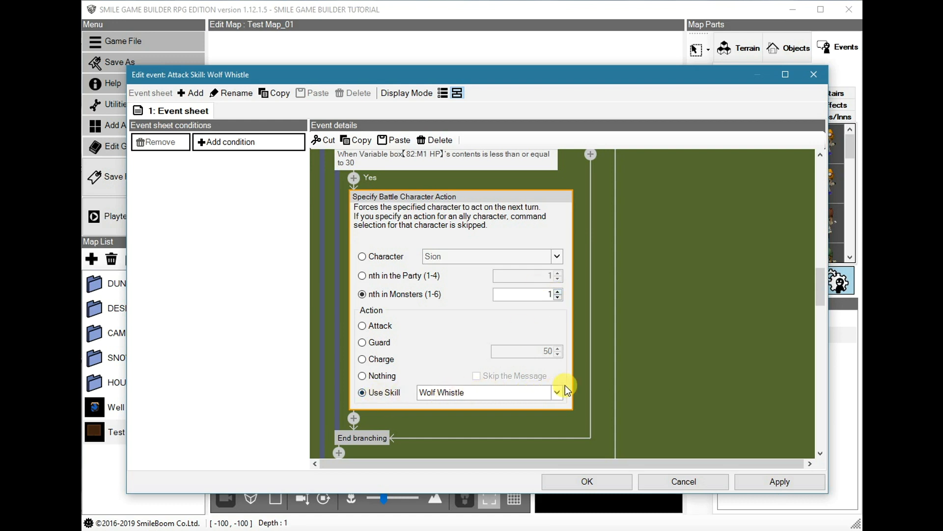
click(663, 373)
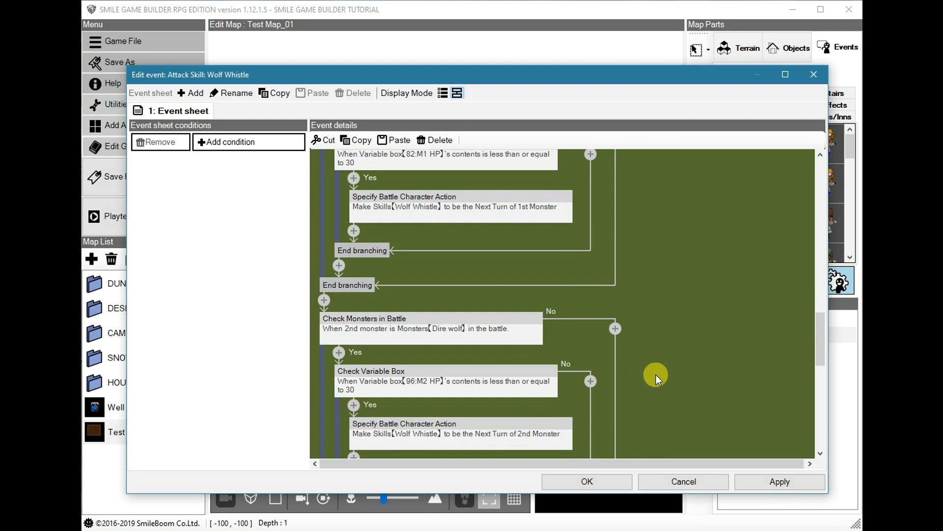
Inspect the 2nd monster's Dire wolf check, its M2 HP variable check and the battle character action that uses Wolf Whistle
scroll(661, 373, down, 3)
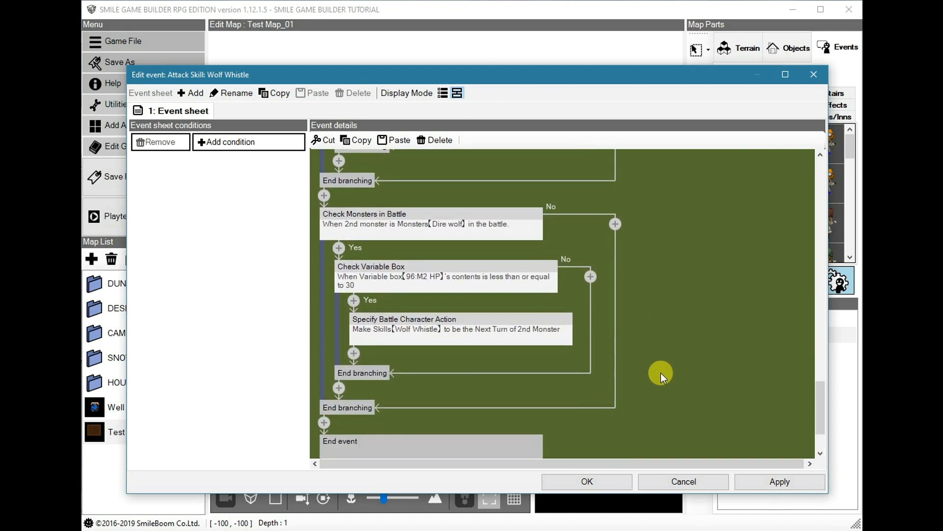
scroll(661, 373, down, 1)
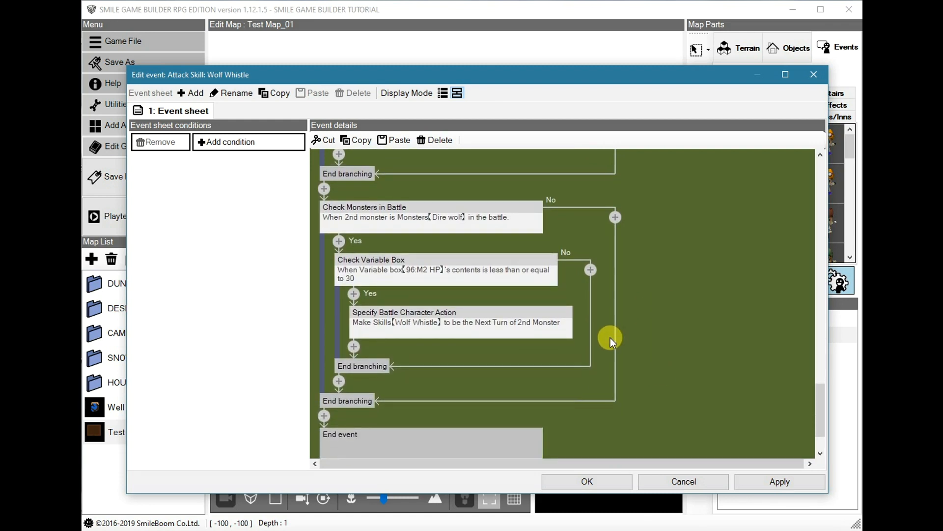
click(454, 227)
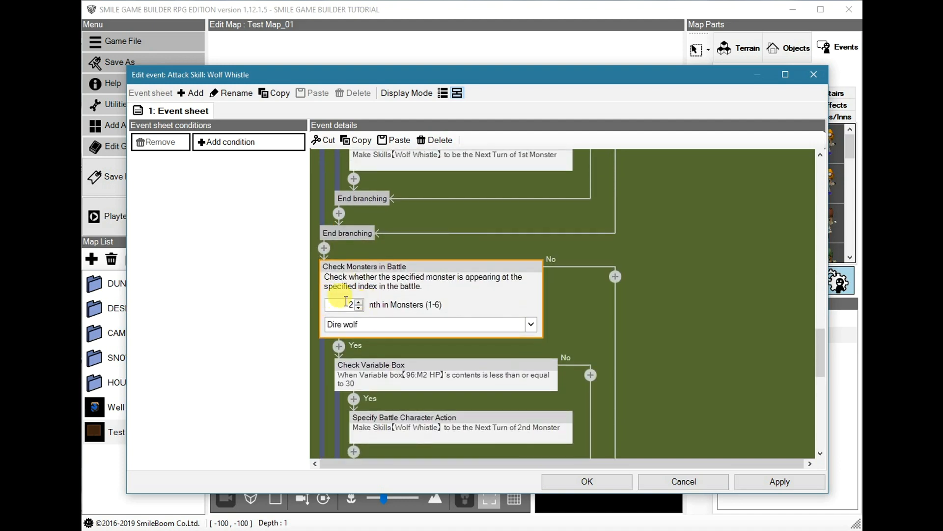
click(444, 367)
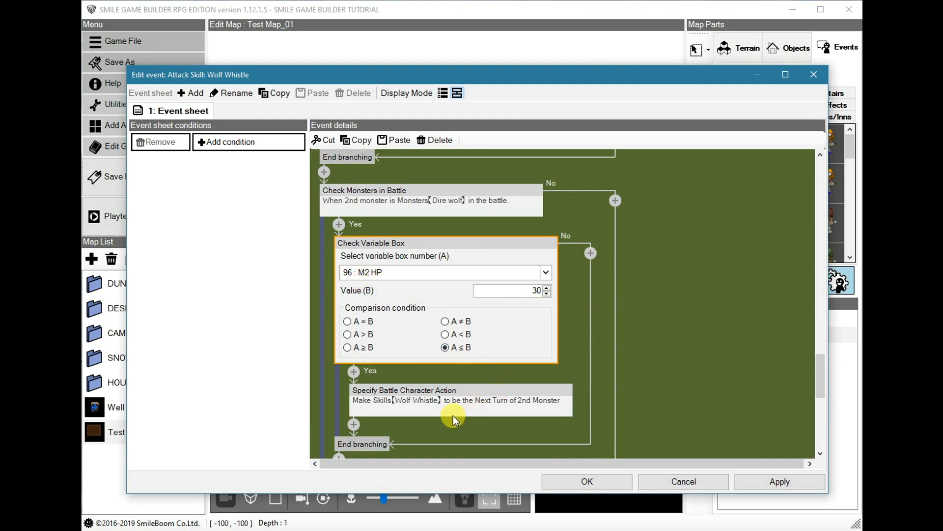
click(450, 400)
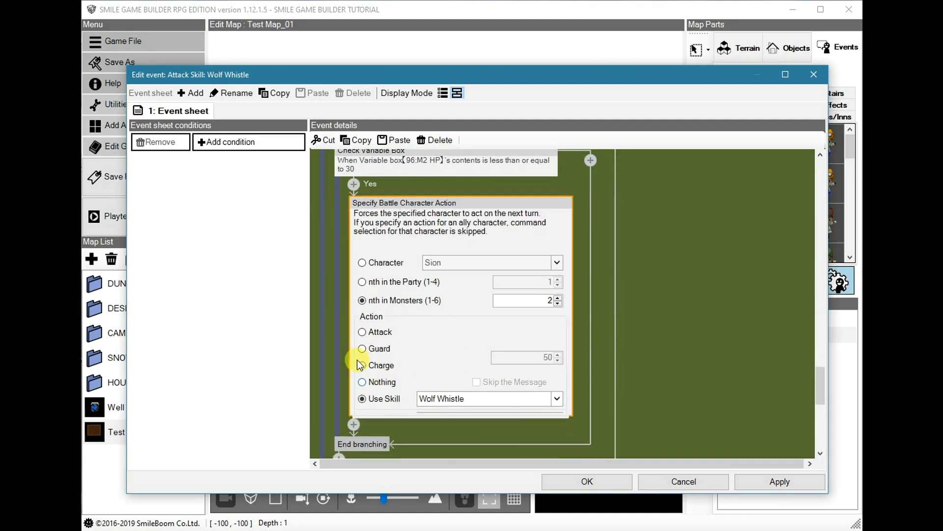
click(663, 367)
scroll(666, 355, up, 2)
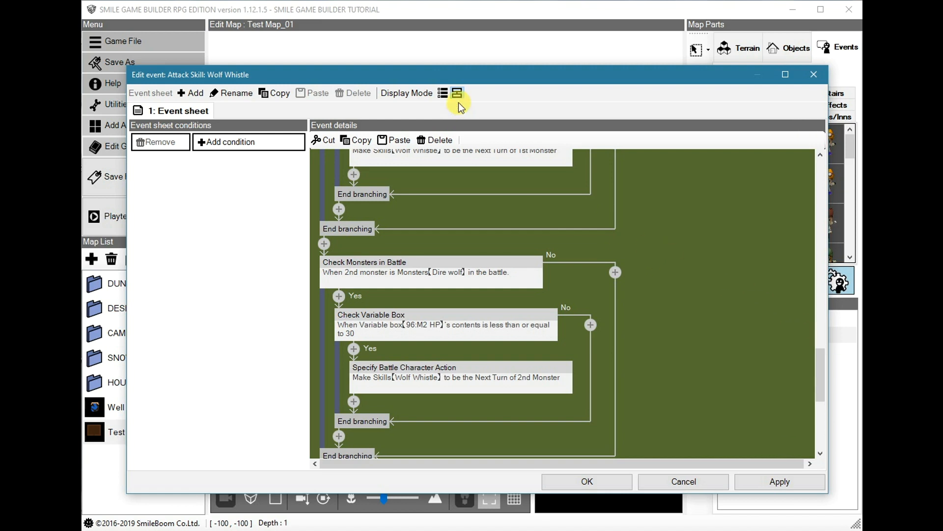
Review the 2nd monster's branch of the Wolf Whistle event in list display, then leave the event without applying changes and close the game data
click(443, 93)
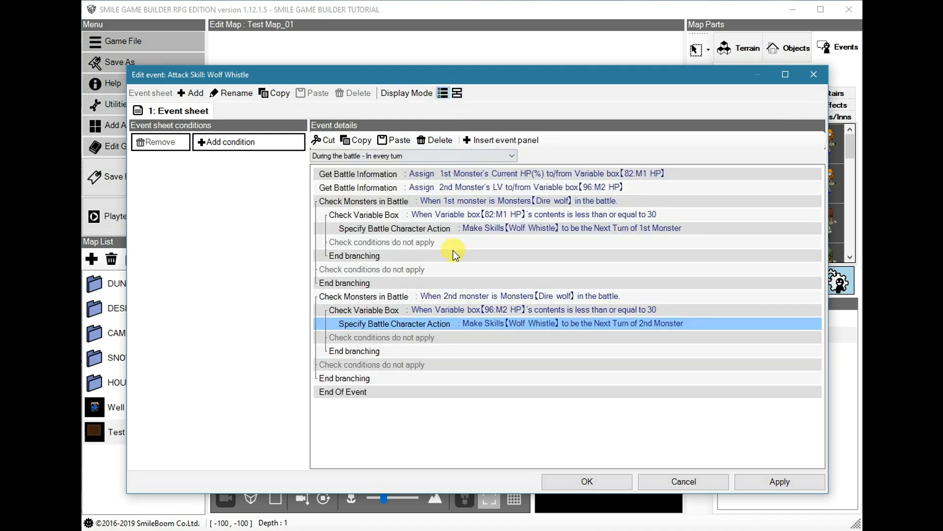
click(383, 296)
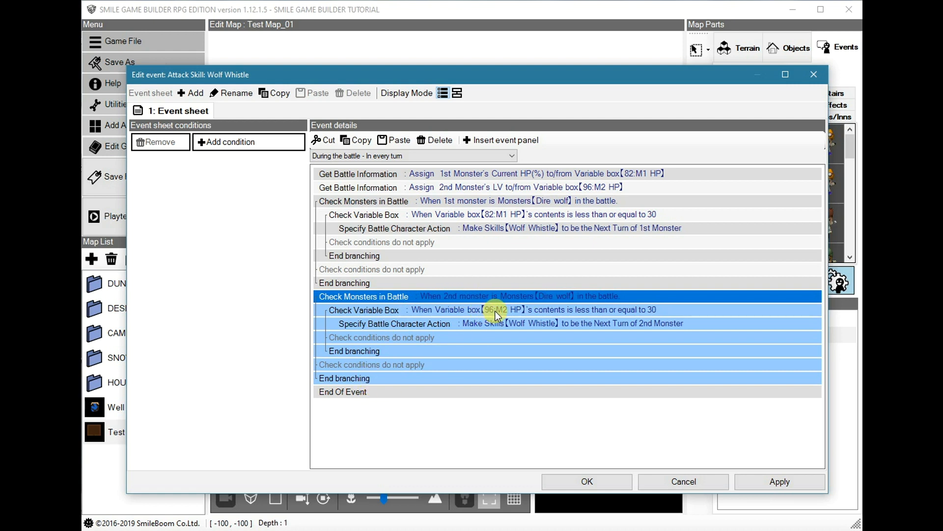
click(520, 310)
click(595, 323)
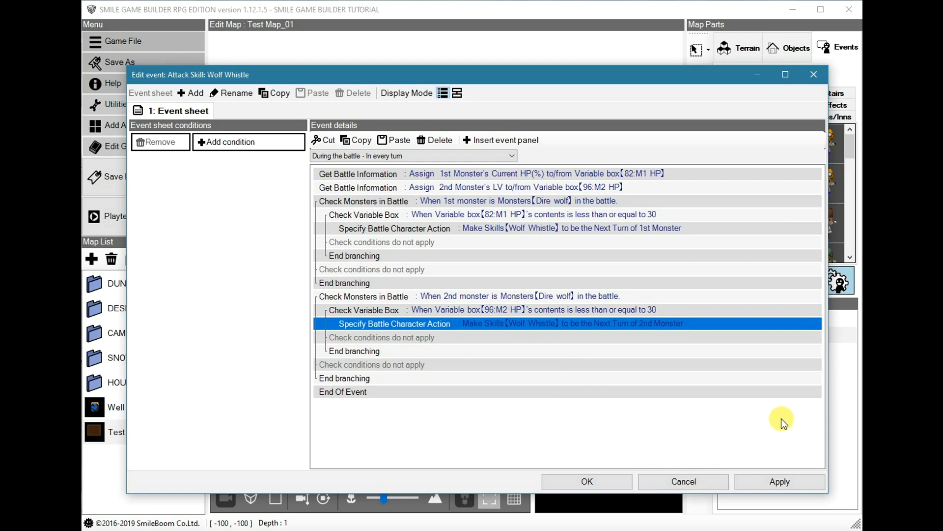
click(685, 481)
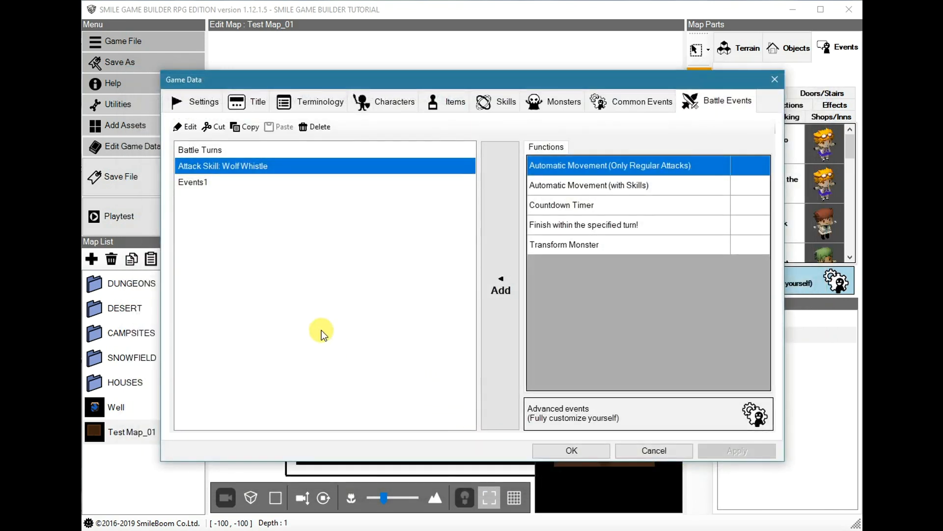
click(592, 453)
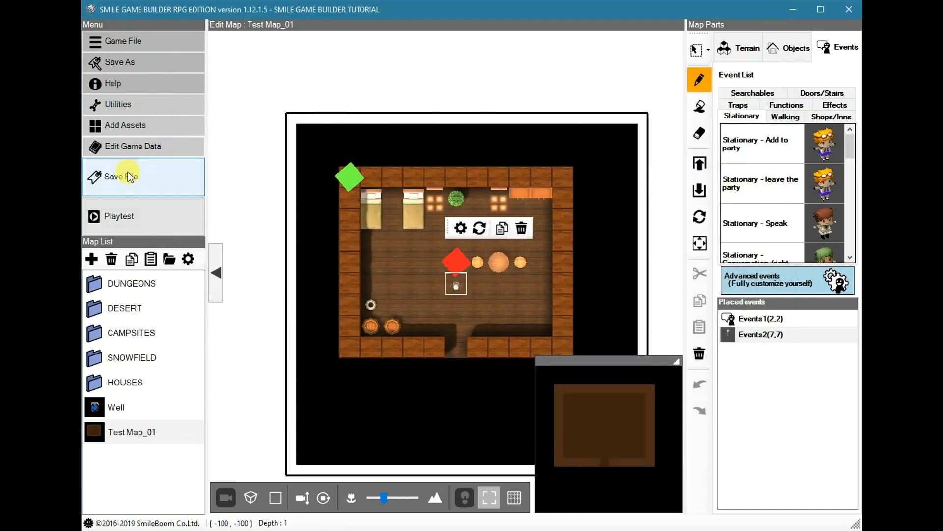
Start a playtest of the game and interact with the skeleton in the room to enter the Dire wolf battle
click(137, 220)
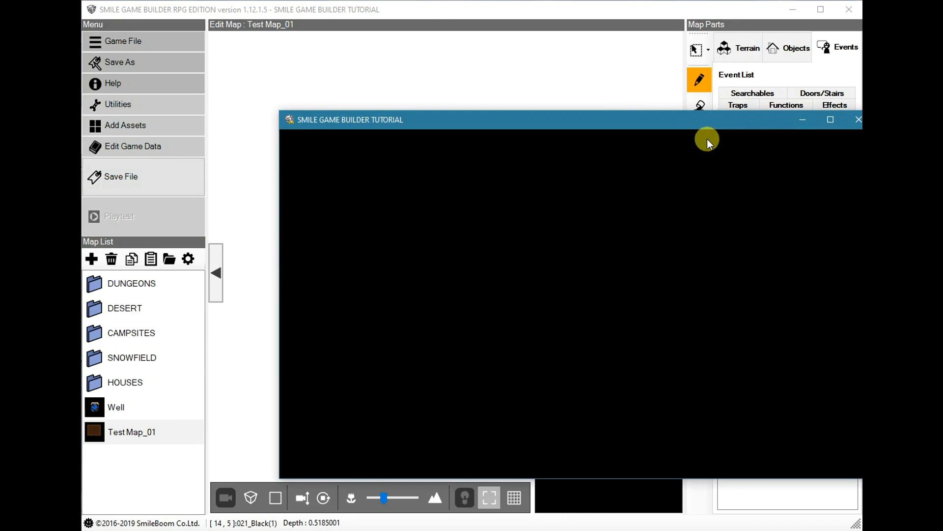
drag(704, 123, 615, 112)
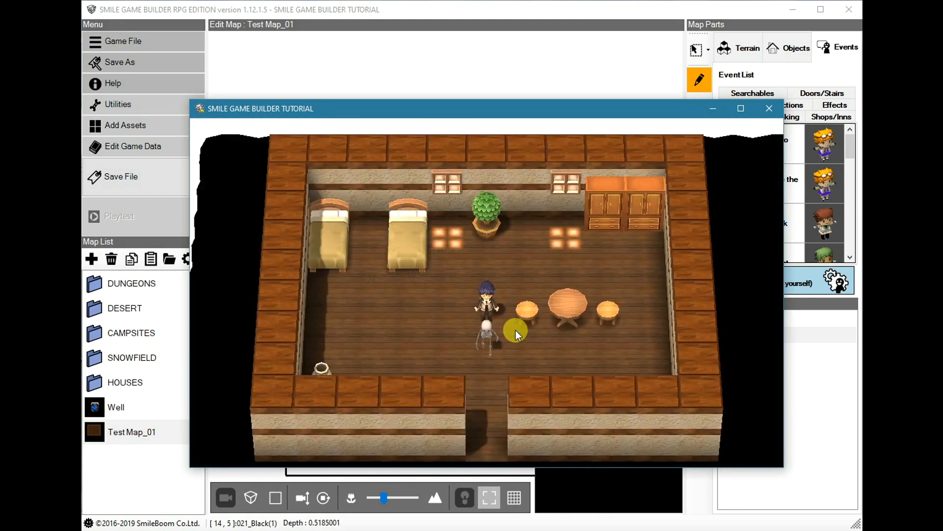
key(Return)
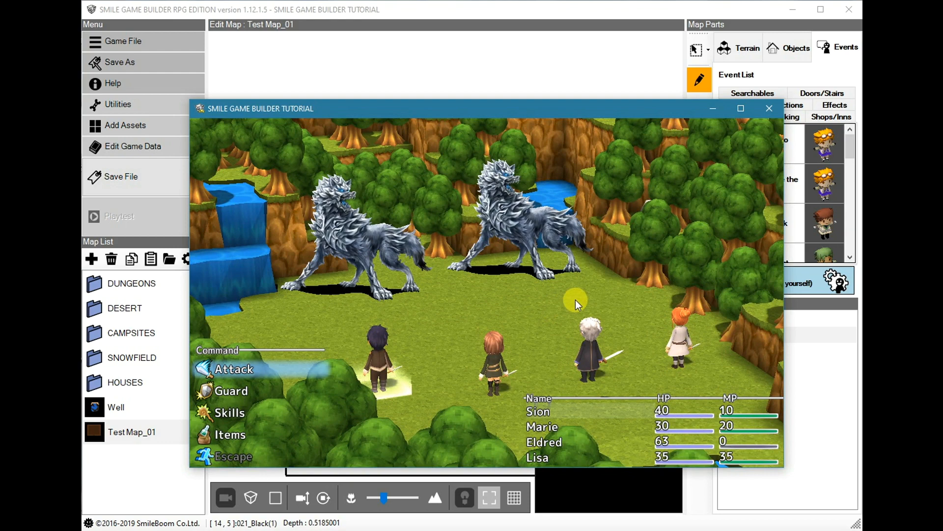
Play the opening battle round with Sion and Eldred attacking a Dire wolf while Marie and Lisa guard
key(Return)
key(Return)
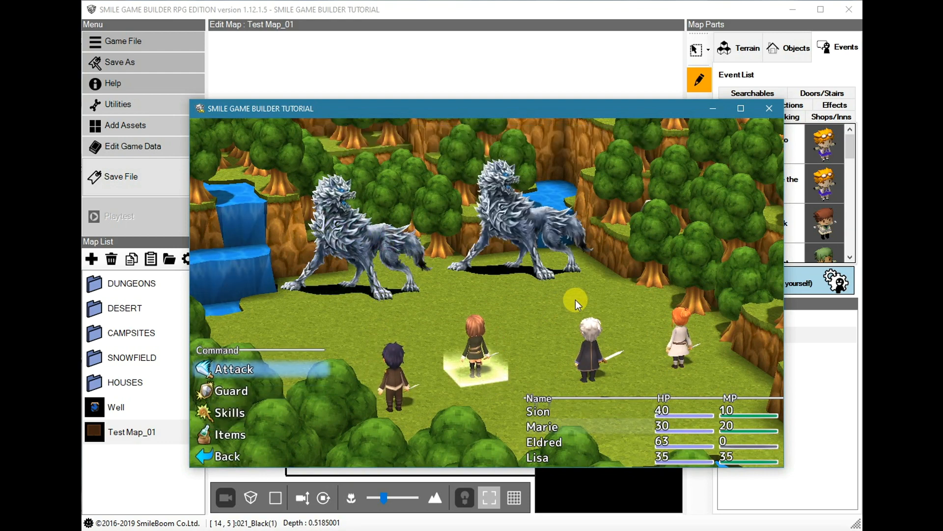
key(Down)
key(Return)
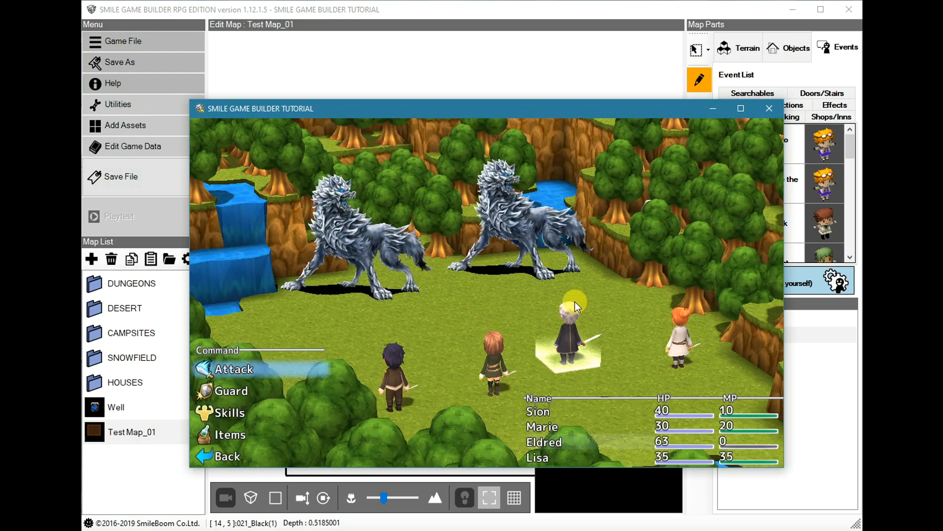
key(Return)
key(Return)
key(Return)
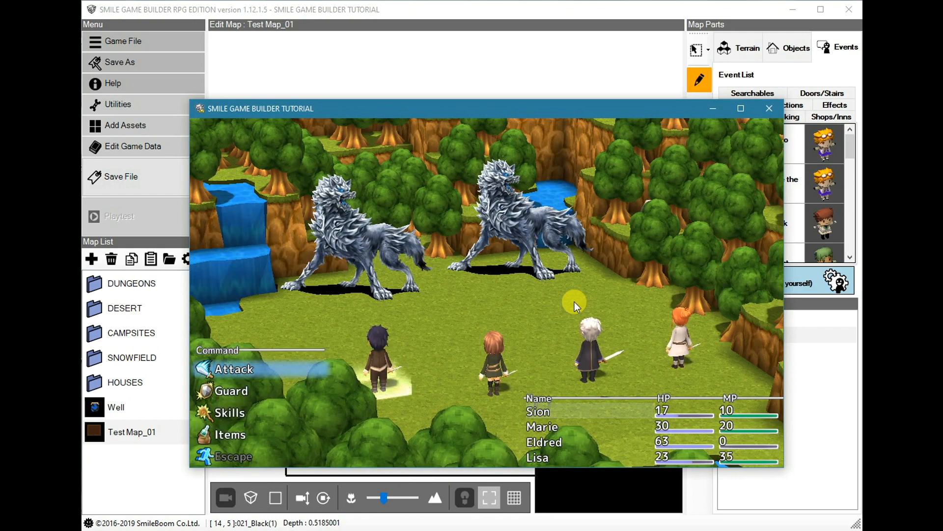
For the second battle round, have Sion attack a Dire wolf and Marie use her healing skill on Sion
key(Return)
key(Return)
key(Down)
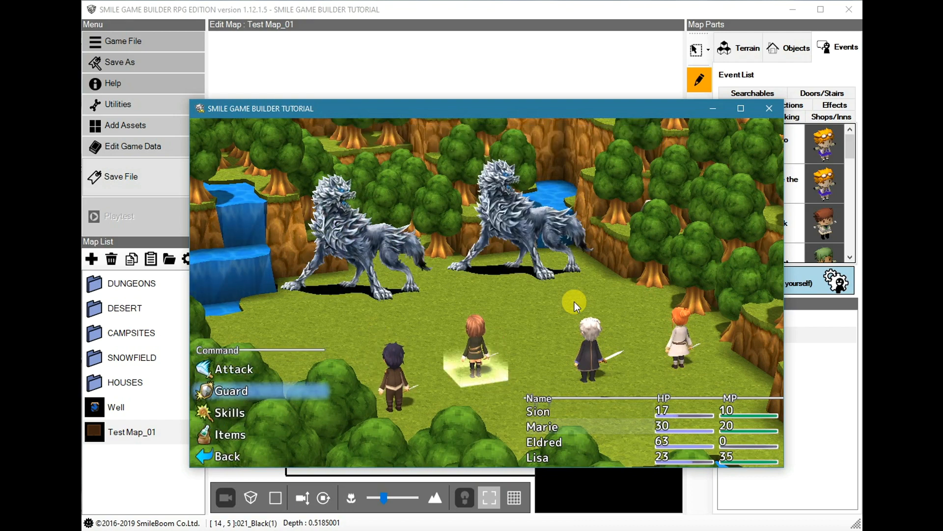
key(Down)
key(Return)
key(Return)
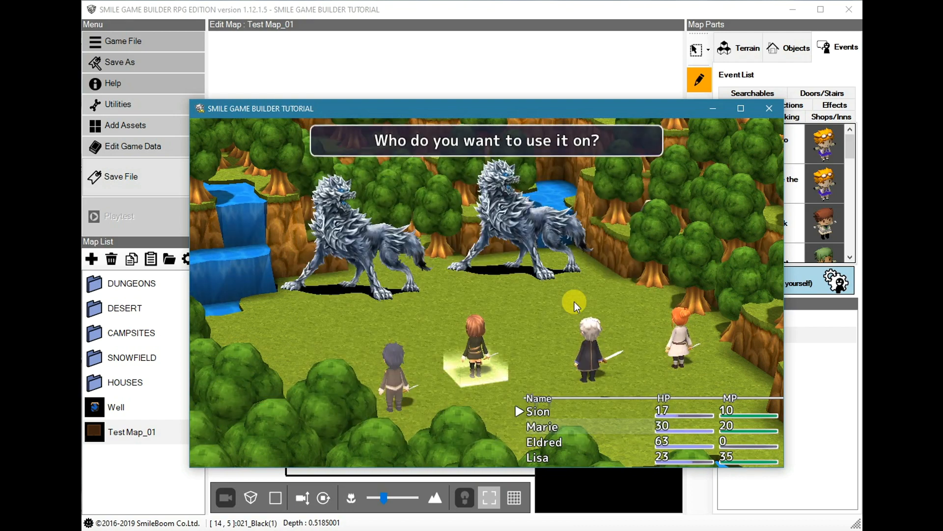
key(Return)
Complete the second round's commands with Eldred attacking the 1st Dire wolf and Lisa casting Fire
key(Return)
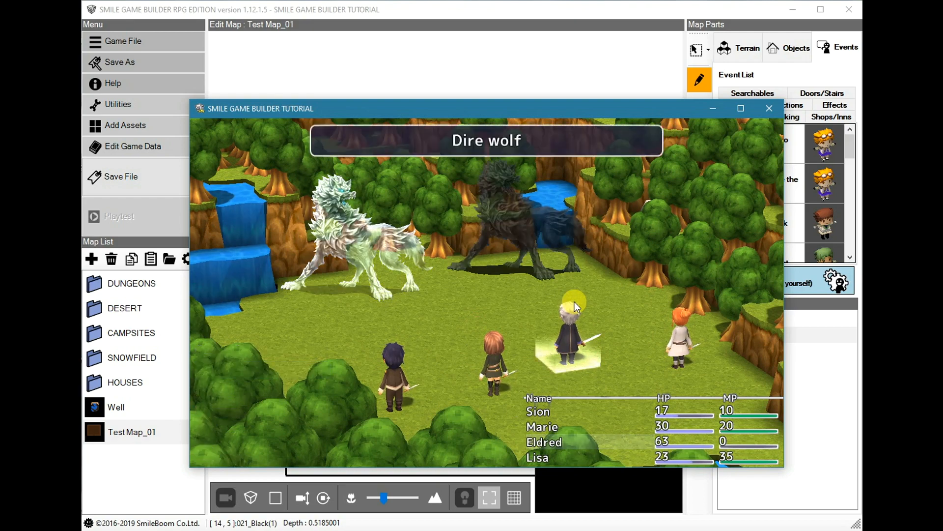
key(Return)
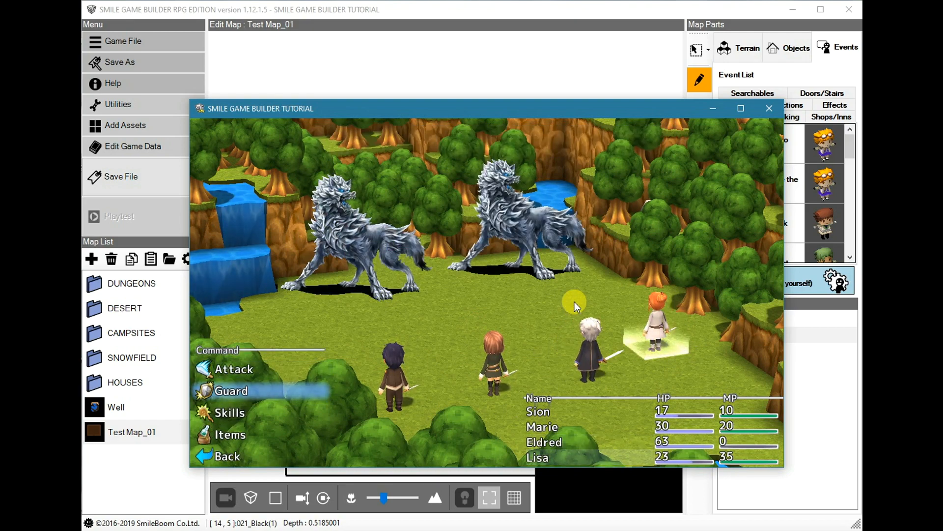
key(Down)
key(Return)
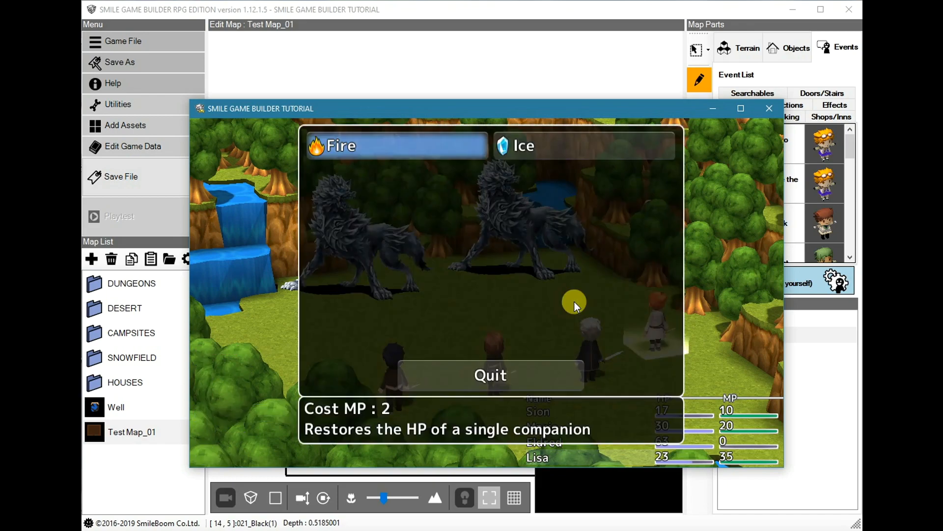
key(Return)
key(Return)
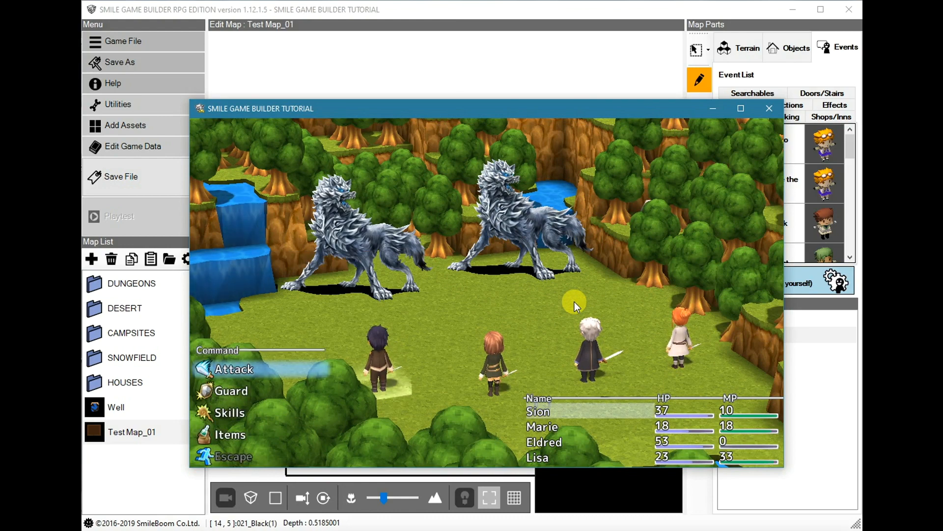
Play the third battle round with Sion attacking the 1st Dire wolf while Marie, Eldred and Lisa guard
key(Return)
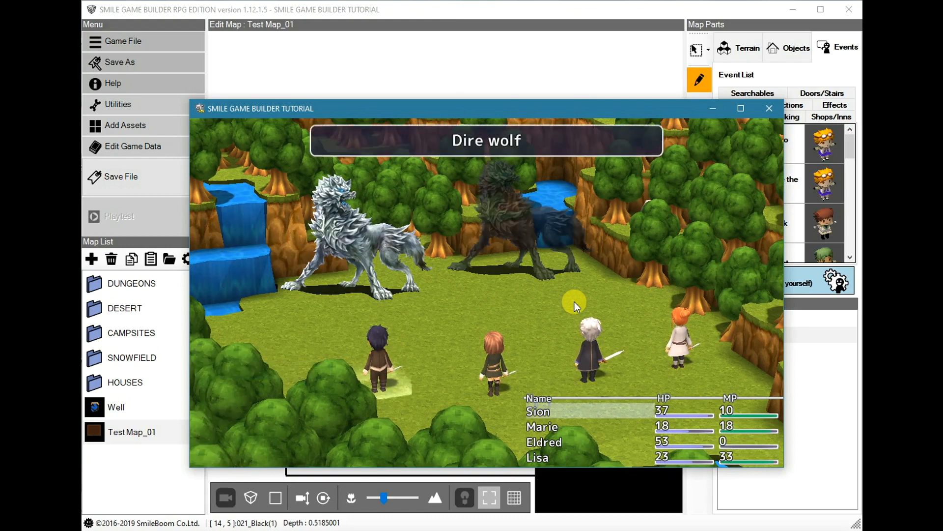
key(Return)
key(Down)
key(Up)
key(Up)
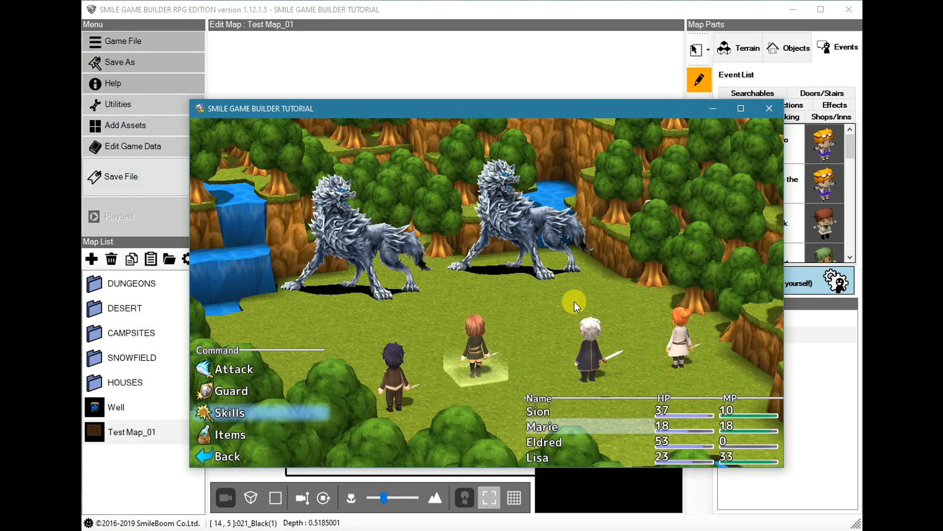
key(Return)
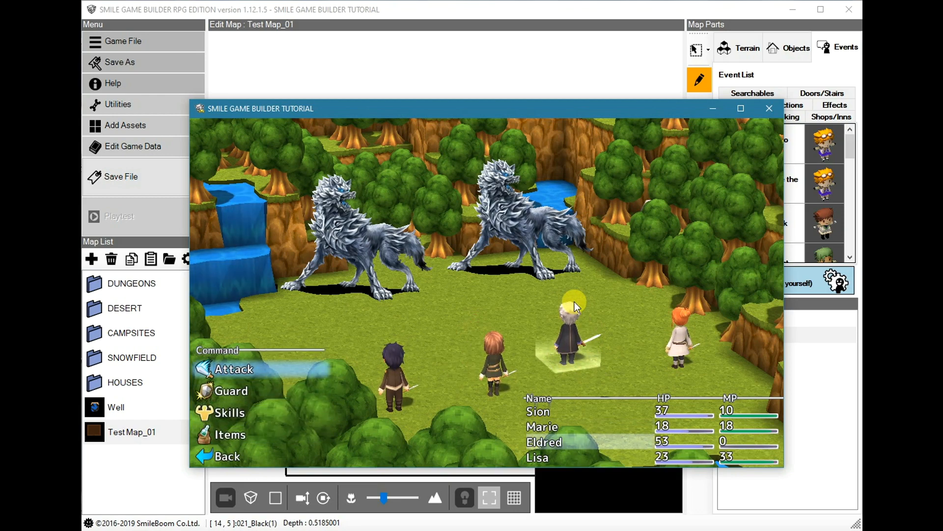
key(Down)
key(Return)
key(Down)
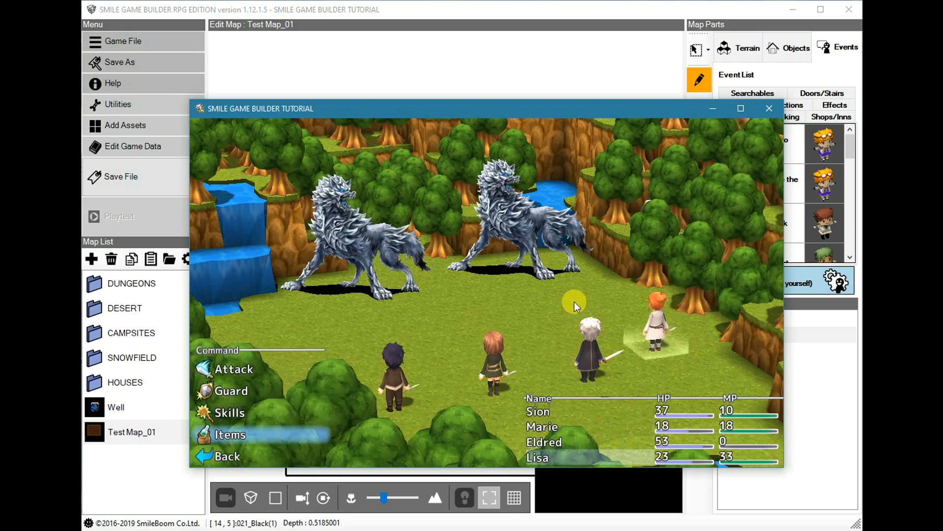
key(Up)
key(Up)
key(Return)
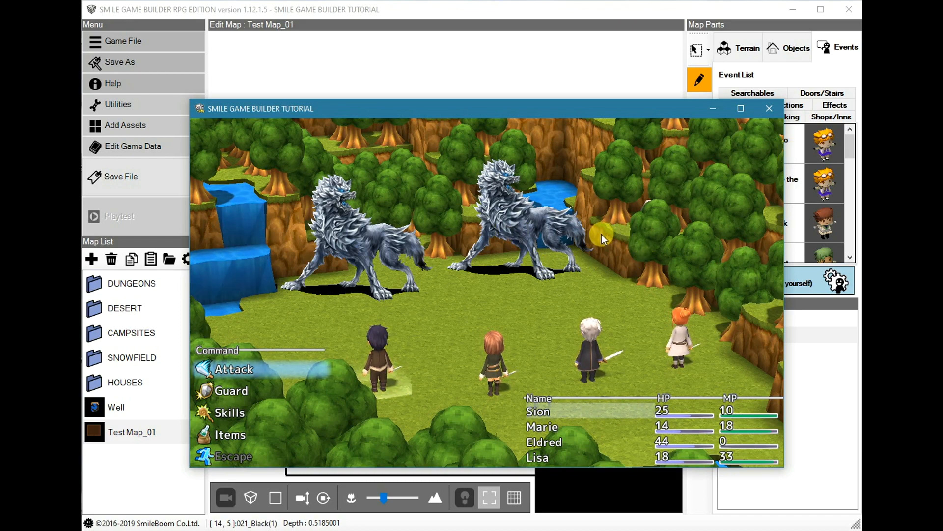
Play one more battle round with Sion attacking and the other party members guarding, then end the playtest
key(Return)
key(Return)
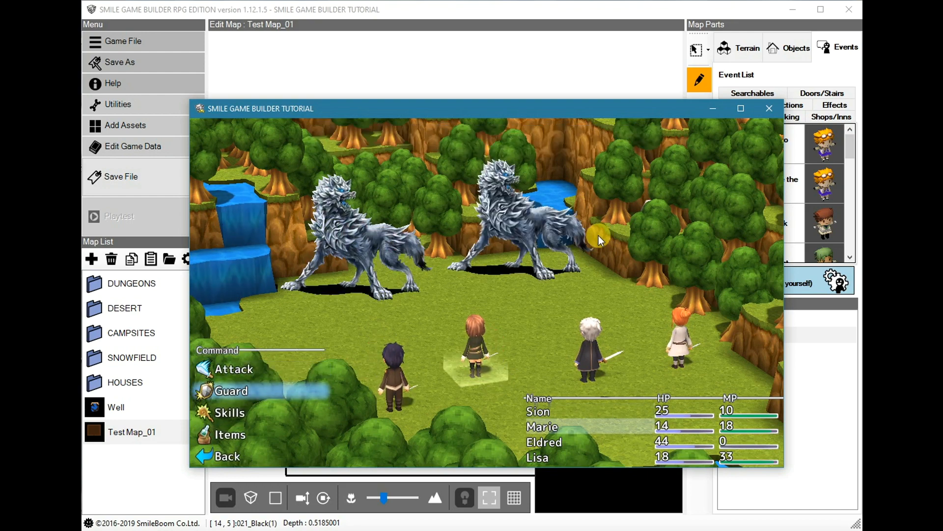
key(Return)
key(Return)
key(Return)
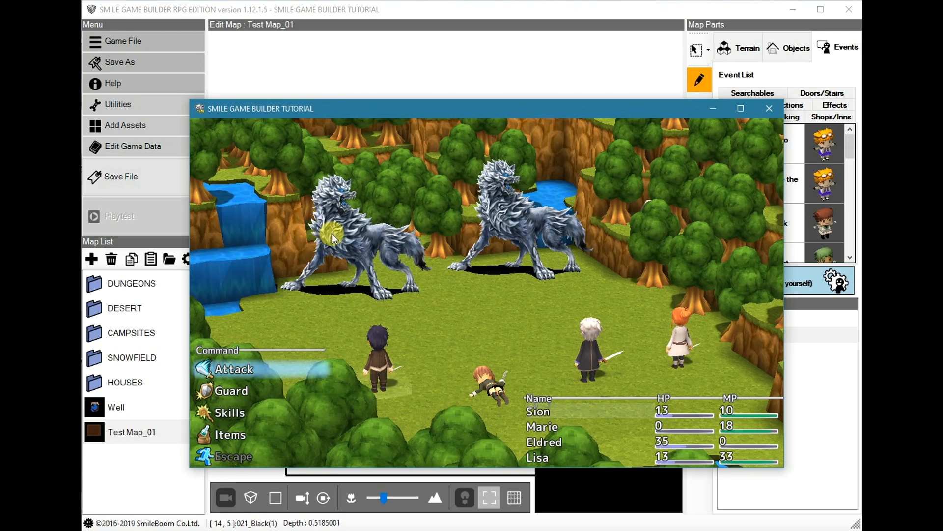
click(770, 109)
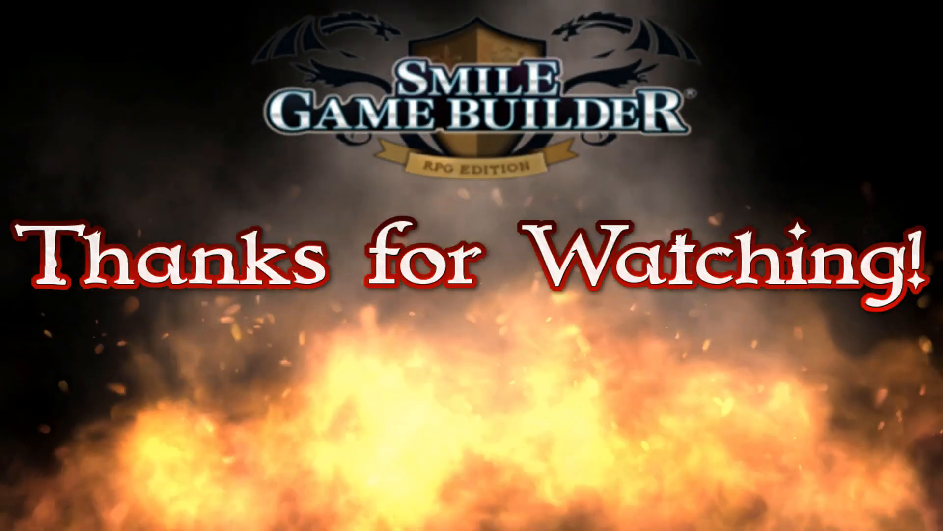